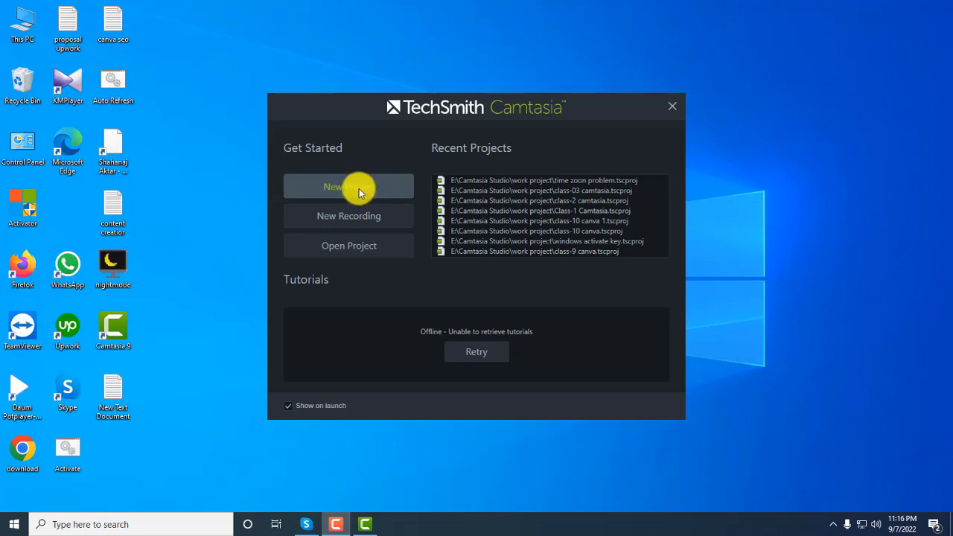
Create a new Camtasia project and maximize its editor window.
click(364, 186)
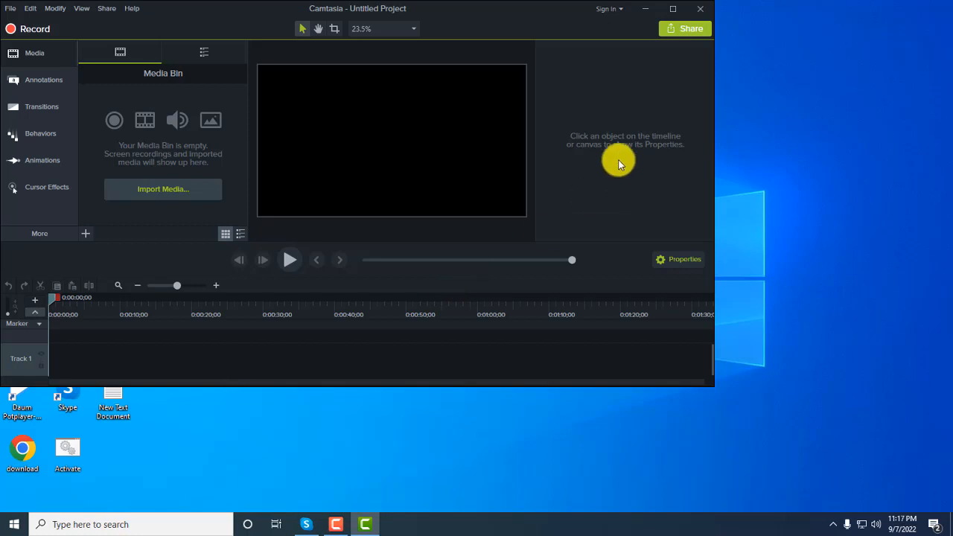
click(673, 15)
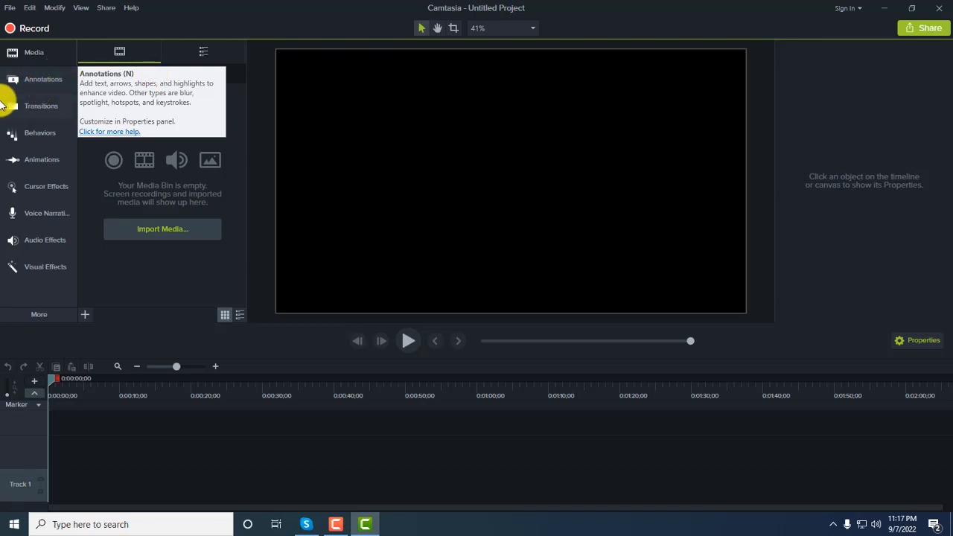
click(41, 83)
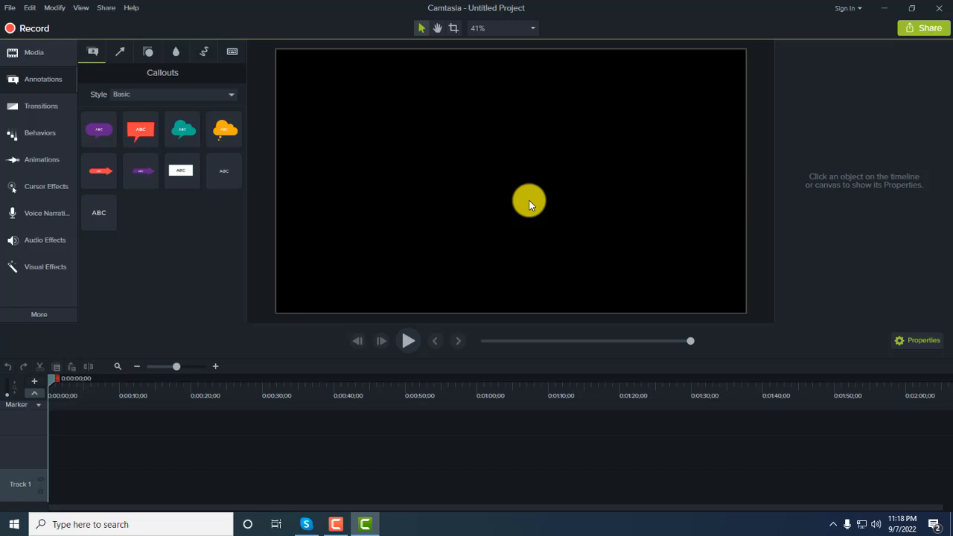
Import the Rec 09-07-22 recording from the Camtasia Studio folder in Documents into the media bin.
click(29, 60)
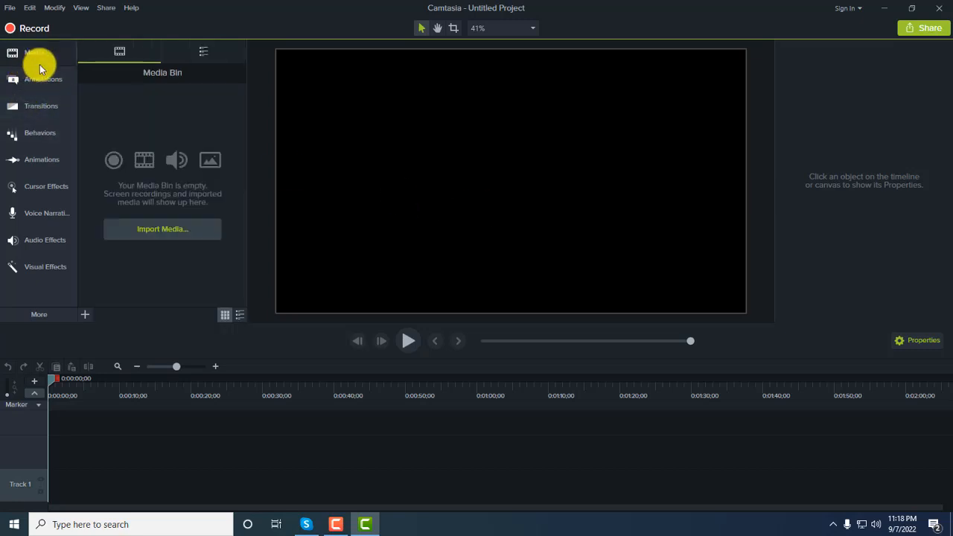
click(84, 316)
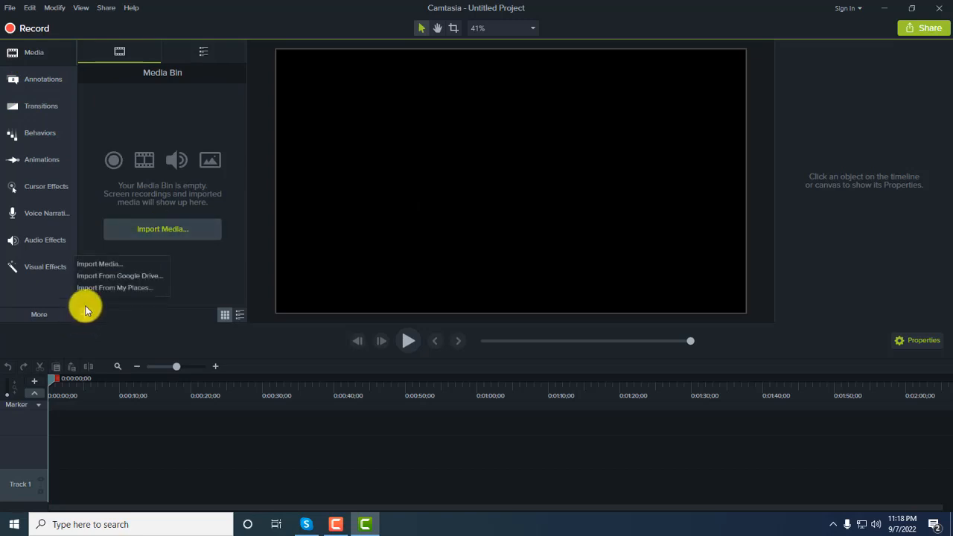
click(102, 265)
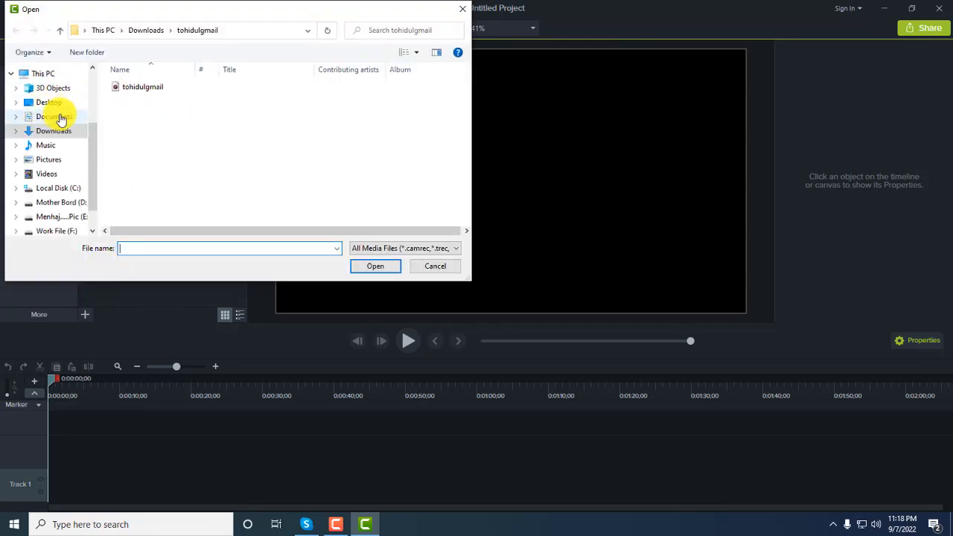
click(63, 119)
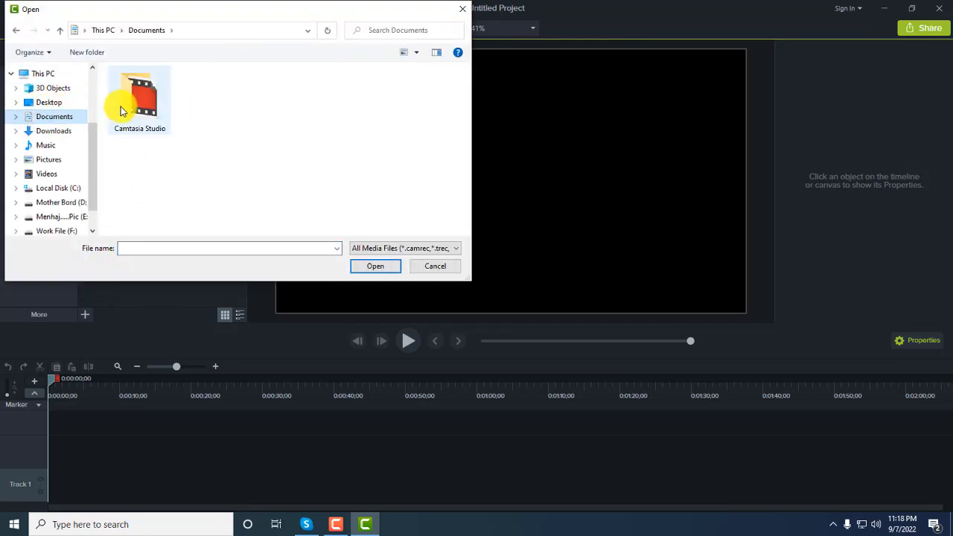
double_click(125, 106)
click(159, 118)
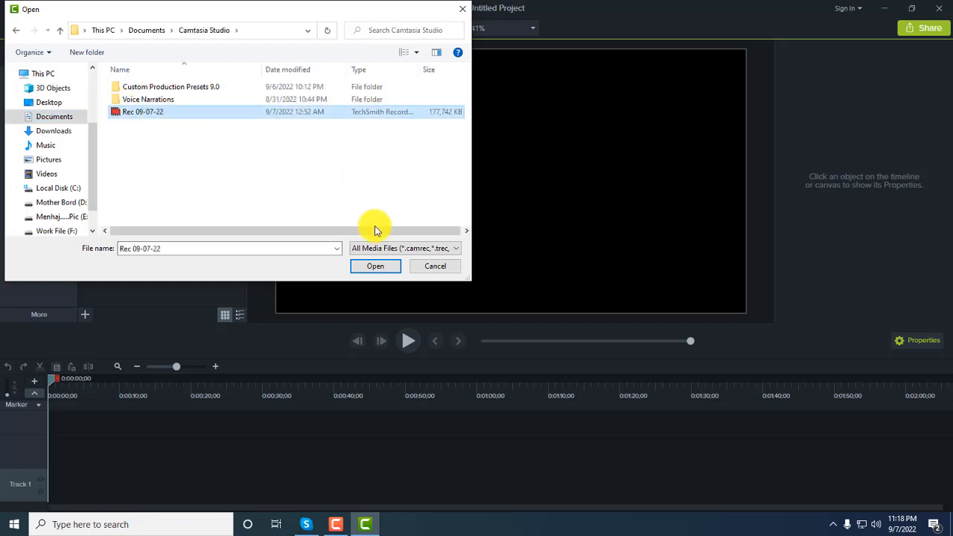
click(375, 266)
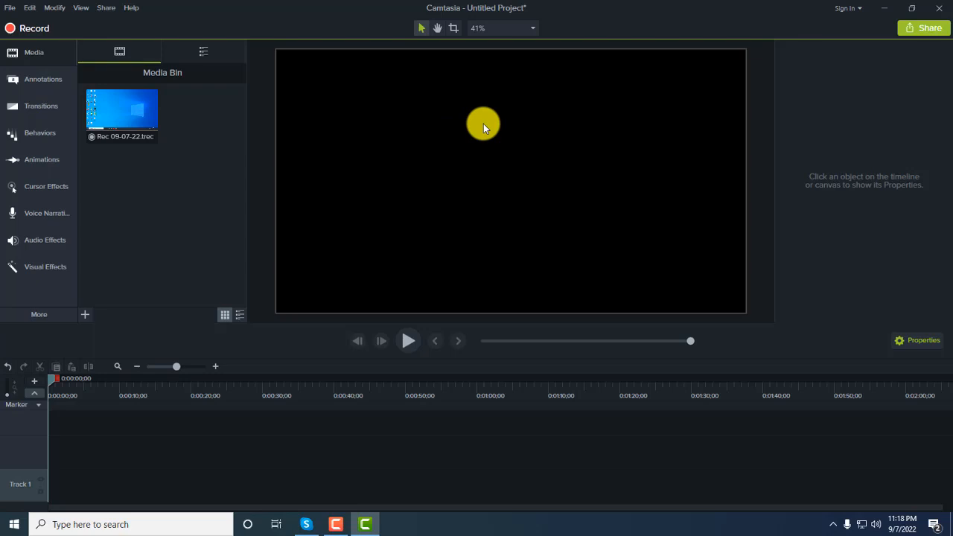
Review the project settings and apply the 1080p HD (1920x1080) canvas dimensions.
click(531, 27)
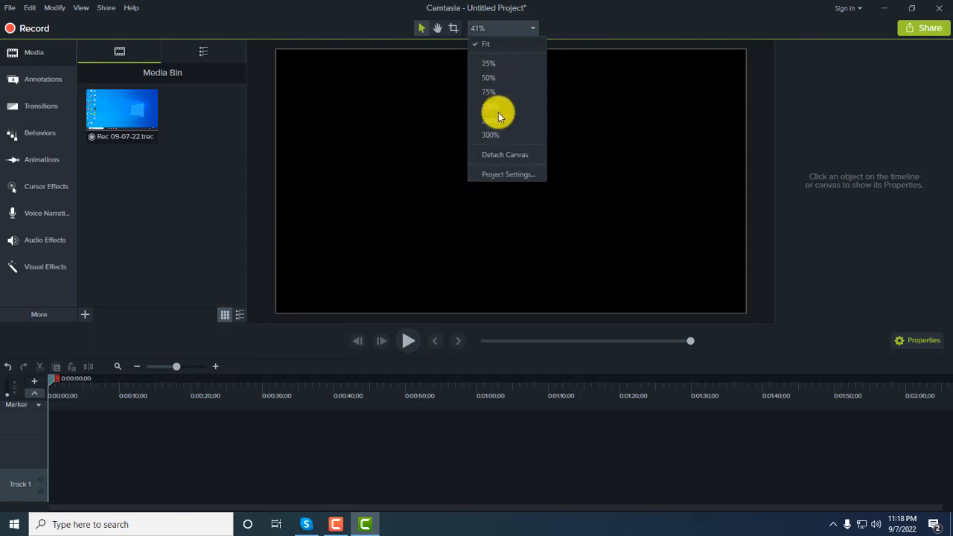
click(502, 176)
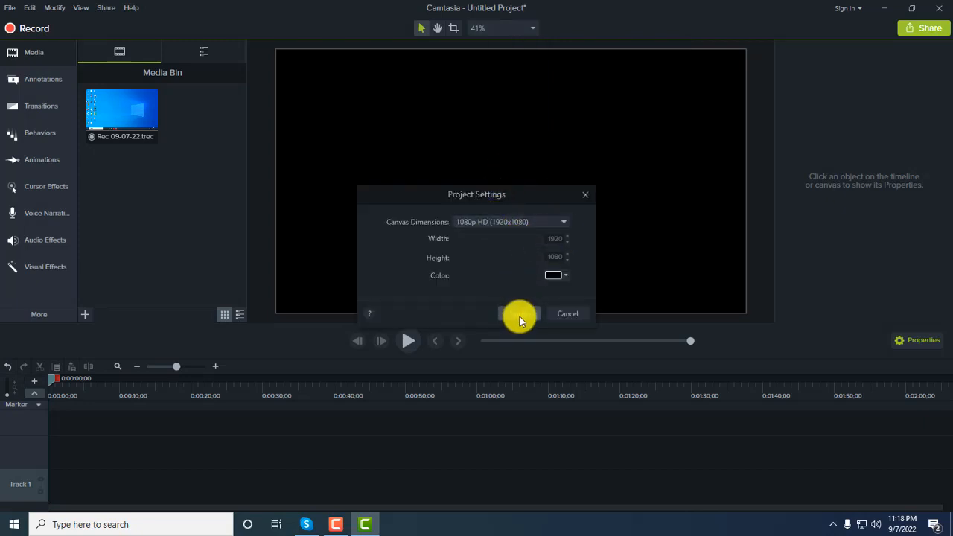
click(519, 315)
Place the Rec 09-07-22 recording at the start of the timeline and delete its audio clip from Track 2.
drag(123, 113, 147, 459)
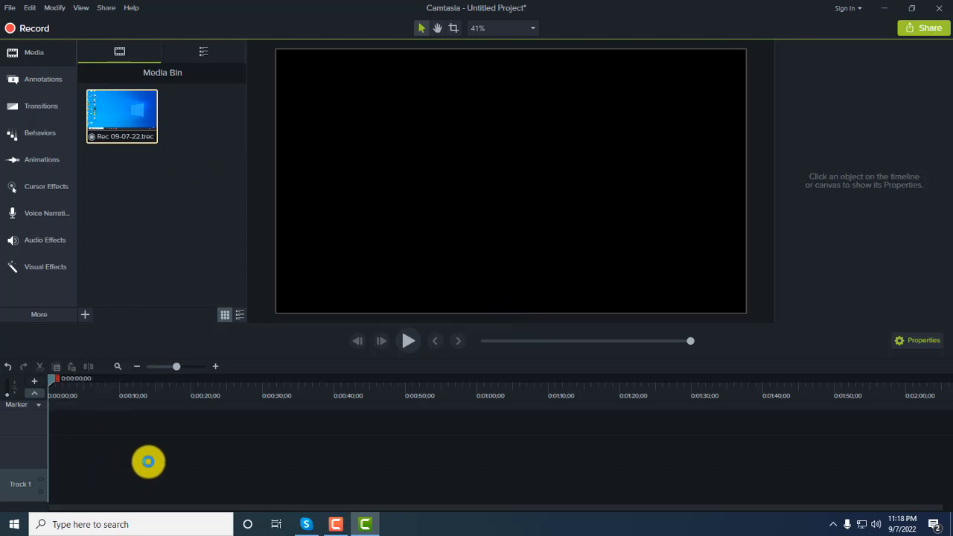
drag(195, 486, 79, 485)
click(175, 461)
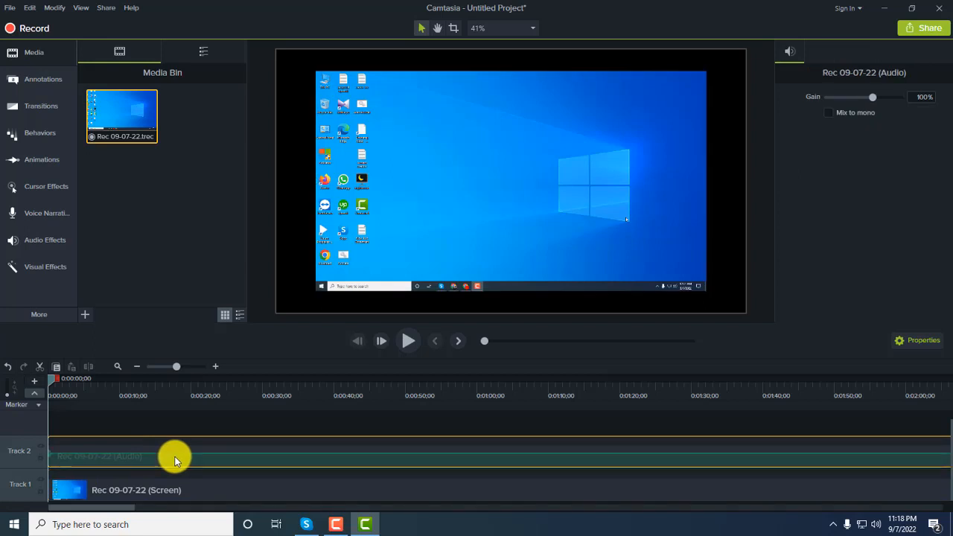
key(Delete)
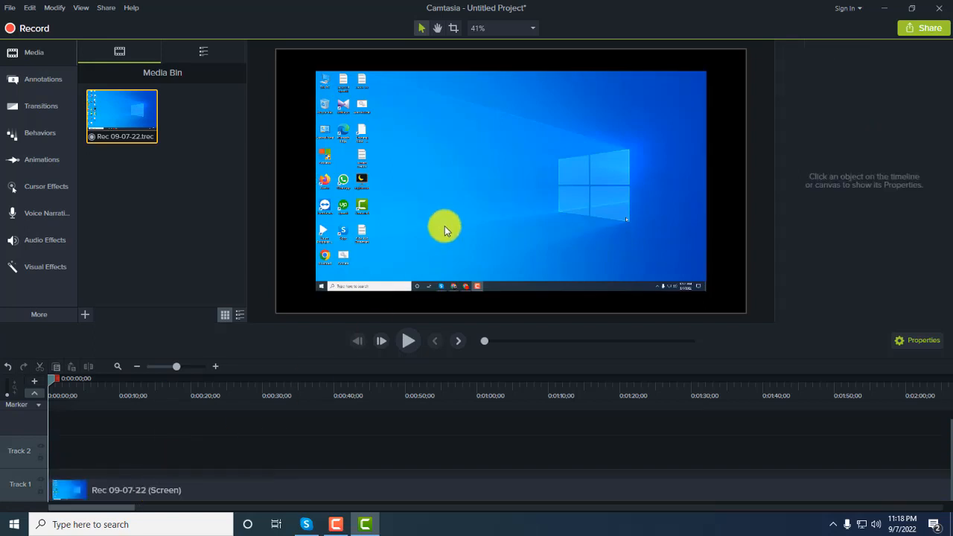
Scale the screen recording to 120% so that it fills the whole canvas.
click(360, 113)
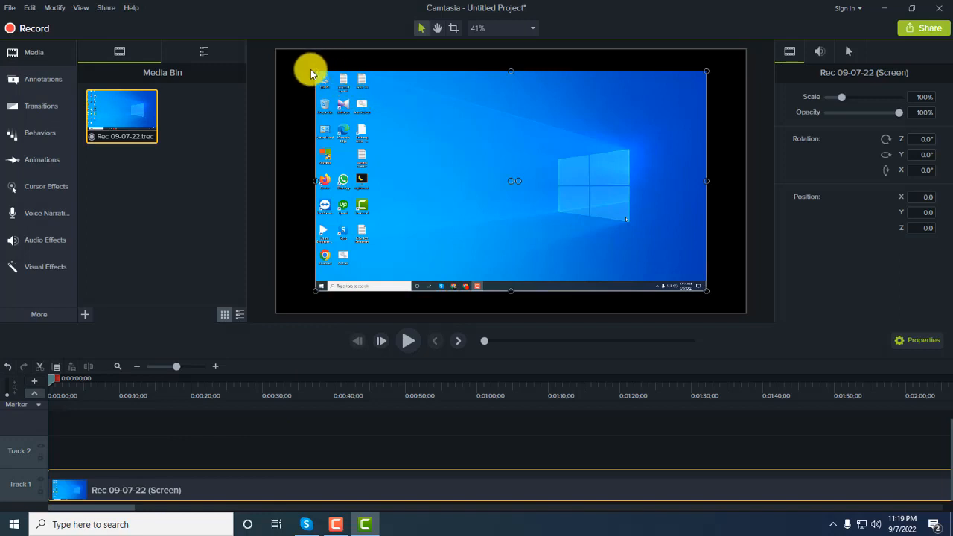
drag(315, 71, 276, 50)
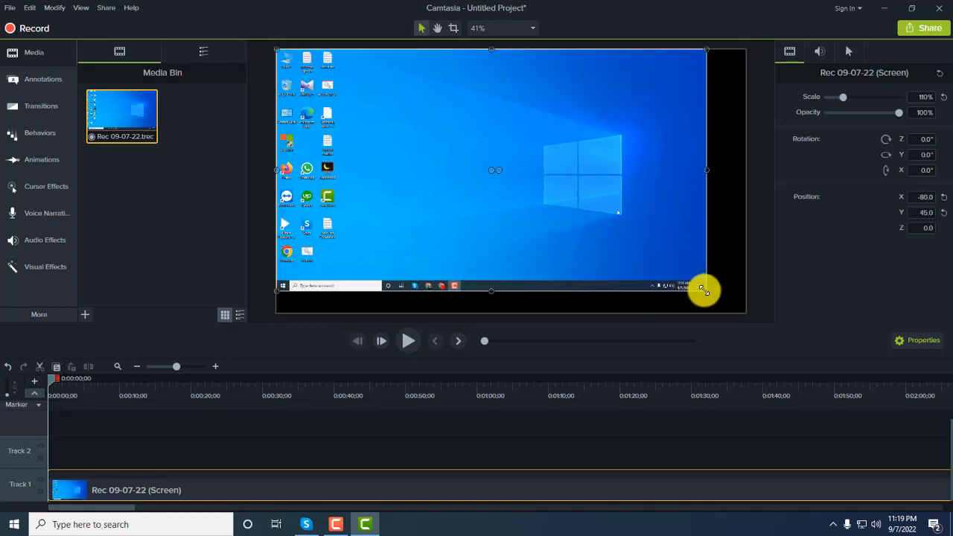
drag(705, 288, 736, 311)
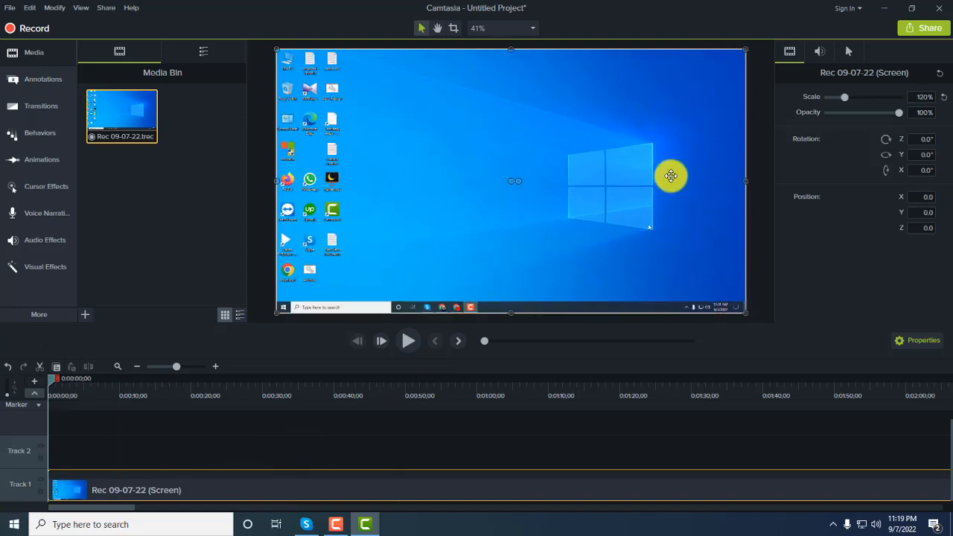
Add the purple speech bubble callout to Track 2 at about 5 seconds and play that part of the timeline.
click(59, 81)
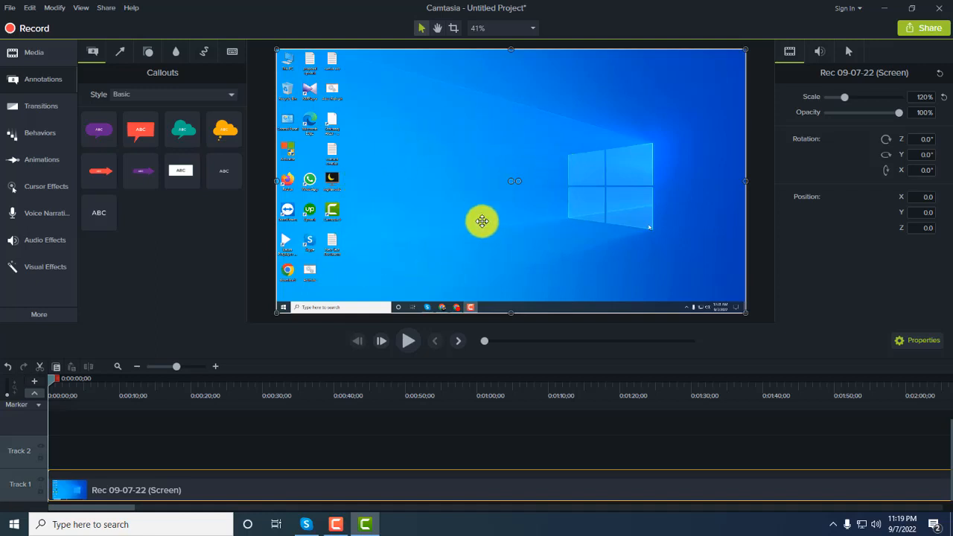
drag(96, 127, 104, 463)
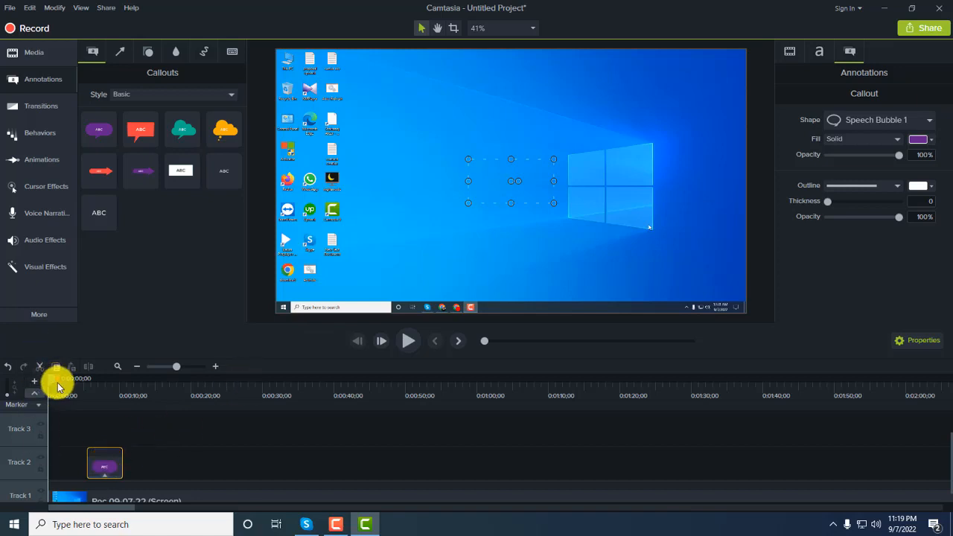
drag(58, 386, 90, 387)
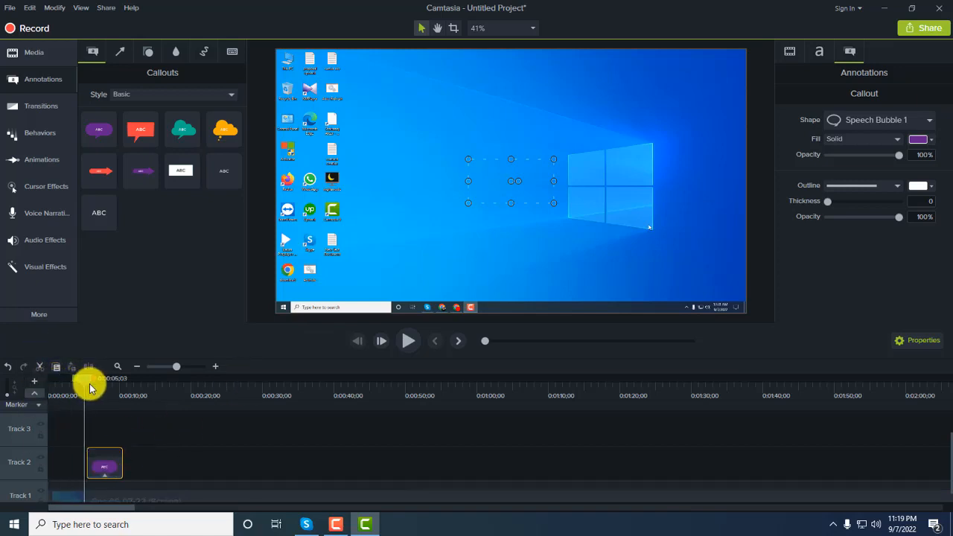
click(405, 340)
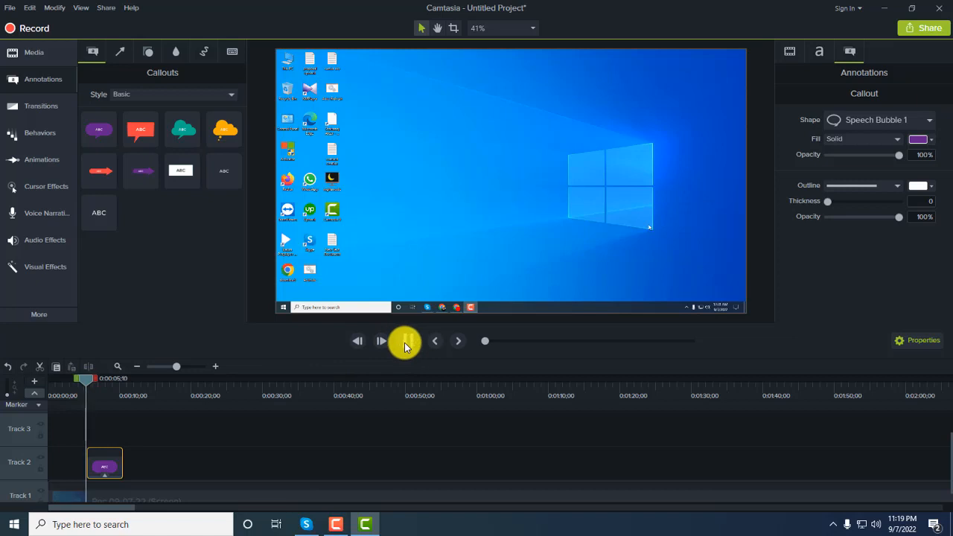
Replace the speech bubble's text with "Tohidul Academy bd".
click(511, 200)
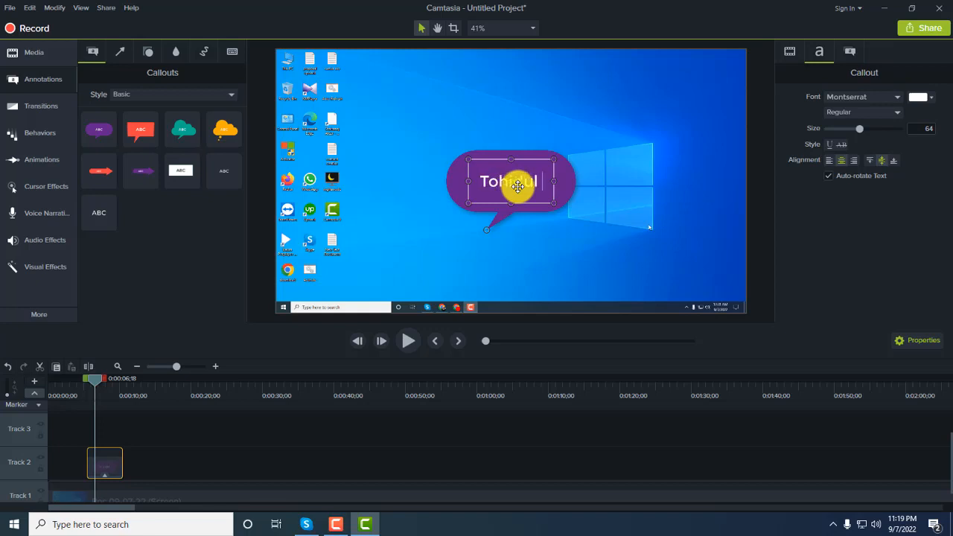
text(ad)
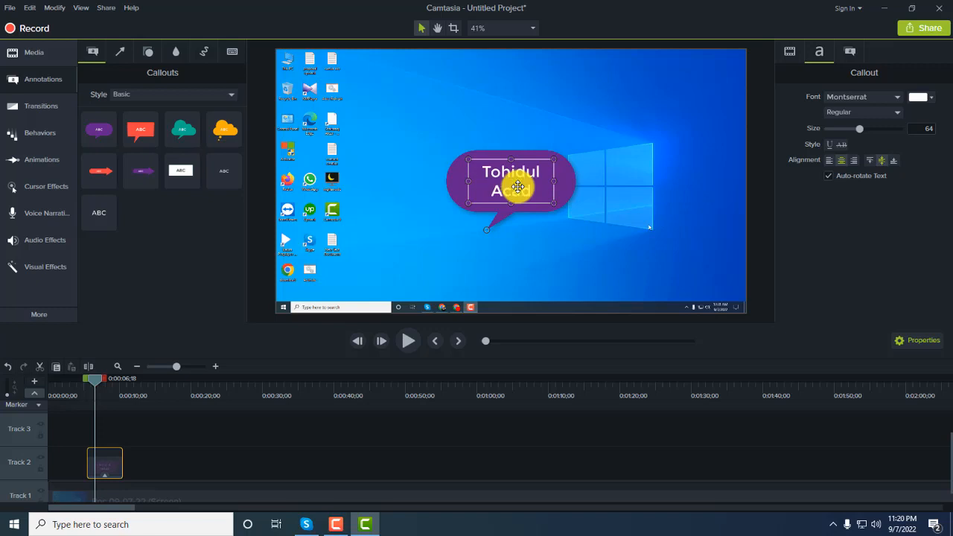
text(emy n)
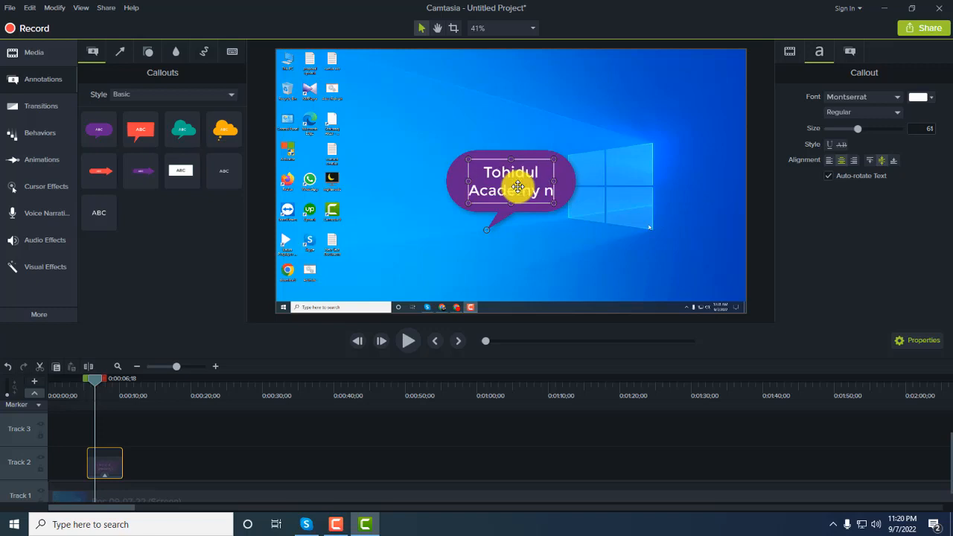
key(BackSpace)
text(bd)
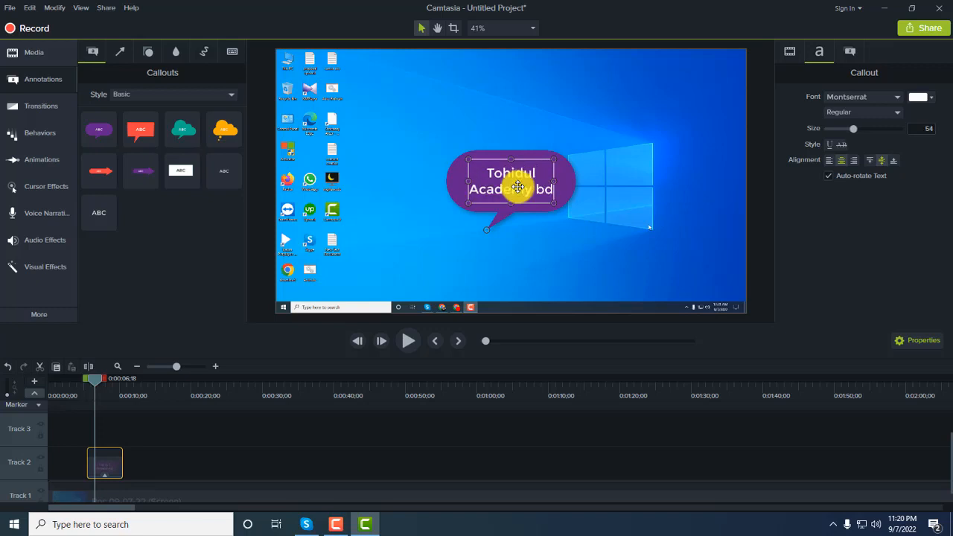
click(613, 237)
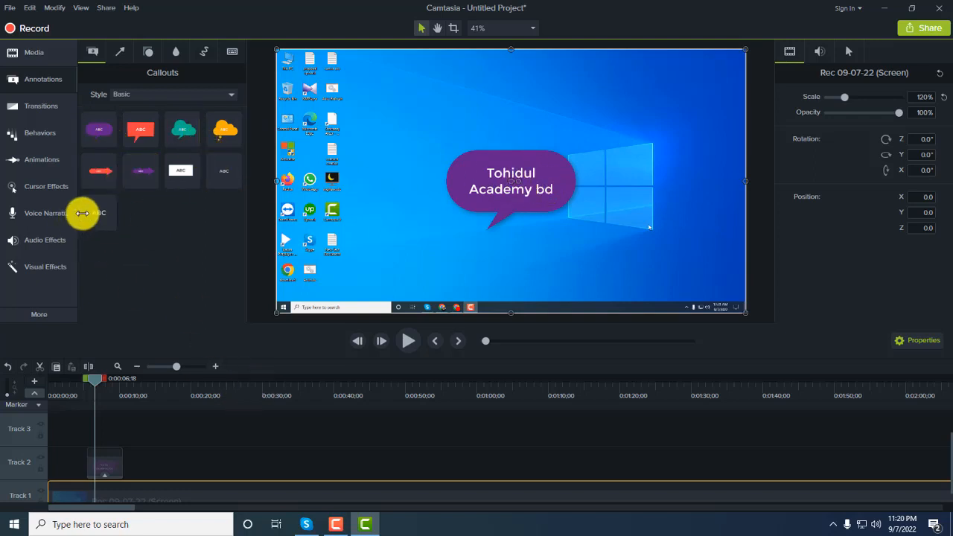
drag(101, 212, 127, 462)
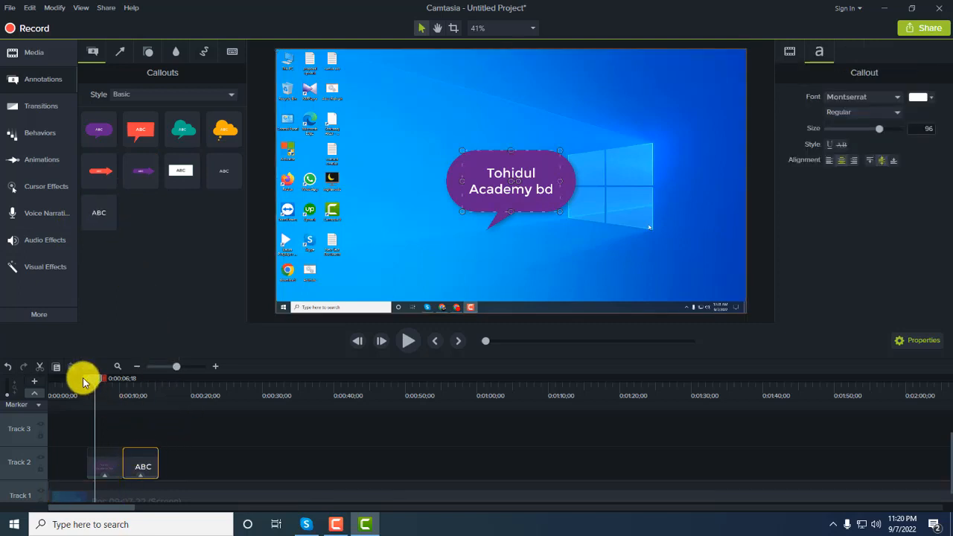
mouse_move(88, 381)
mouse_down()
mouse_move(113, 385)
mouse_move(94, 384)
mouse_up()
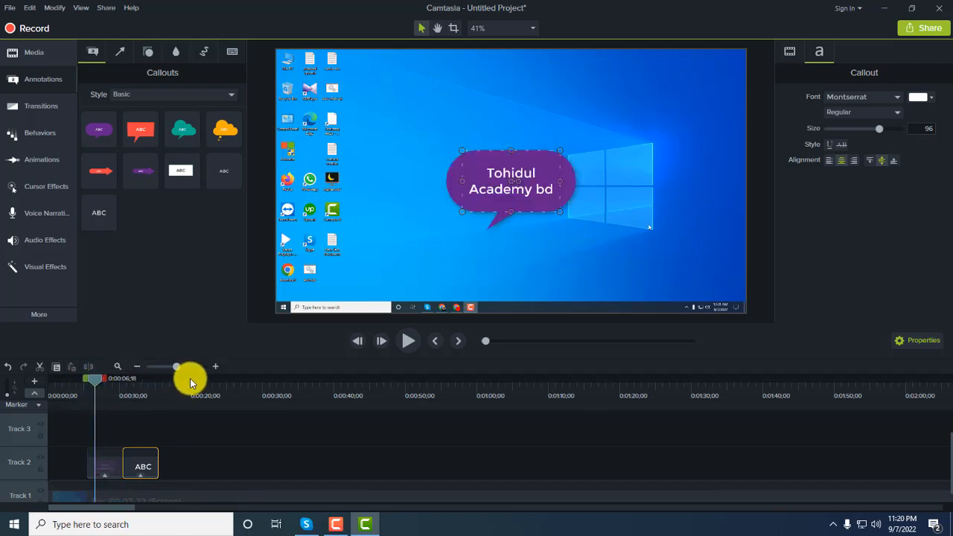
key(Delete)
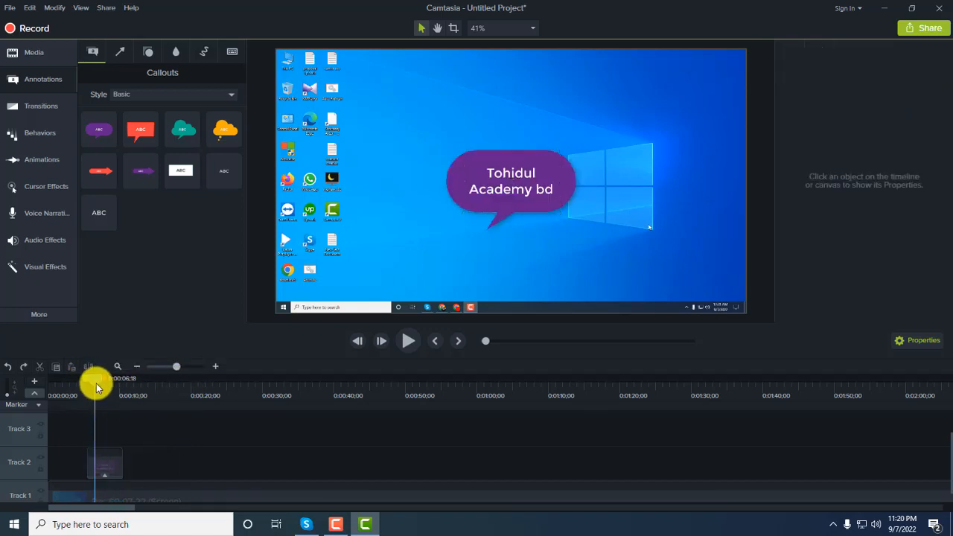
Add the large plain ABC text callout to Track 2 directly after the speech bubble and preview it on the canvas.
drag(102, 380, 112, 380)
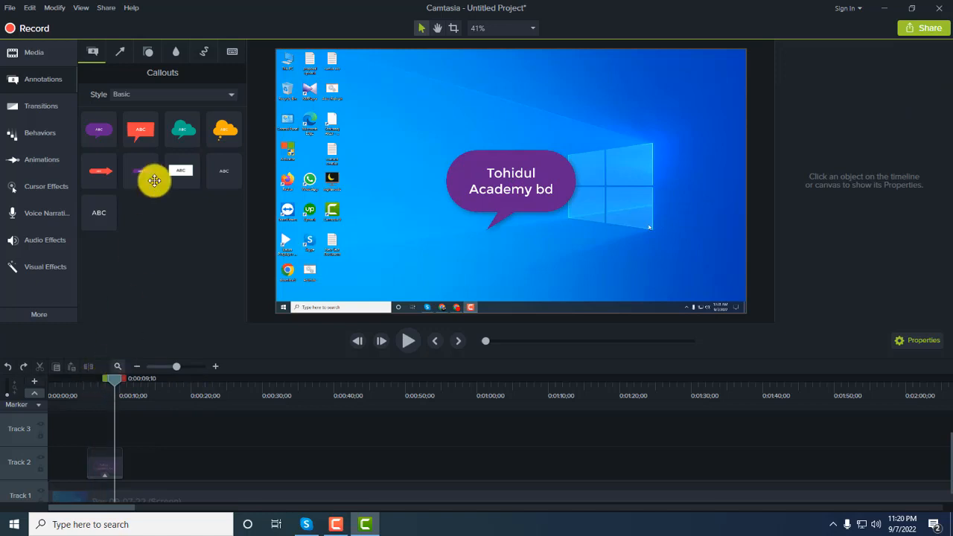
drag(92, 225, 126, 466)
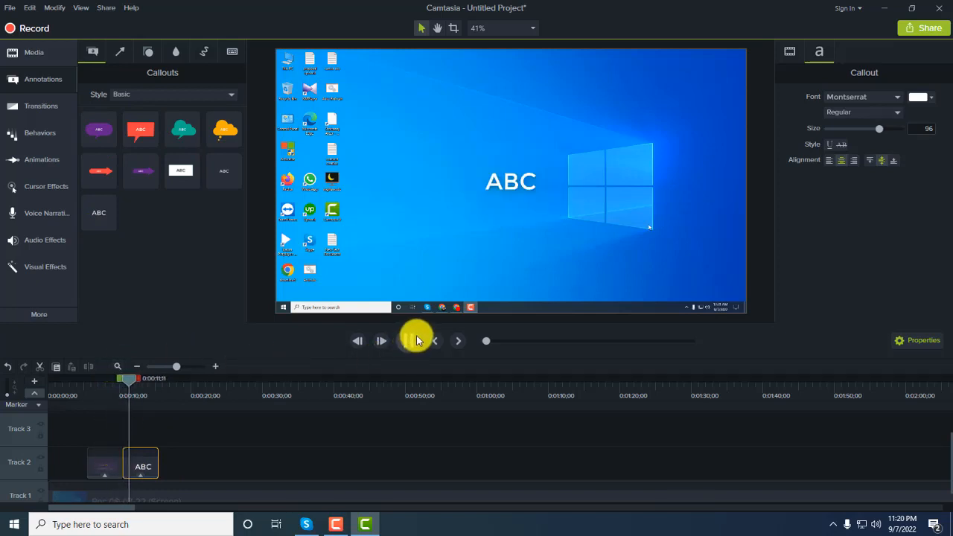
click(416, 340)
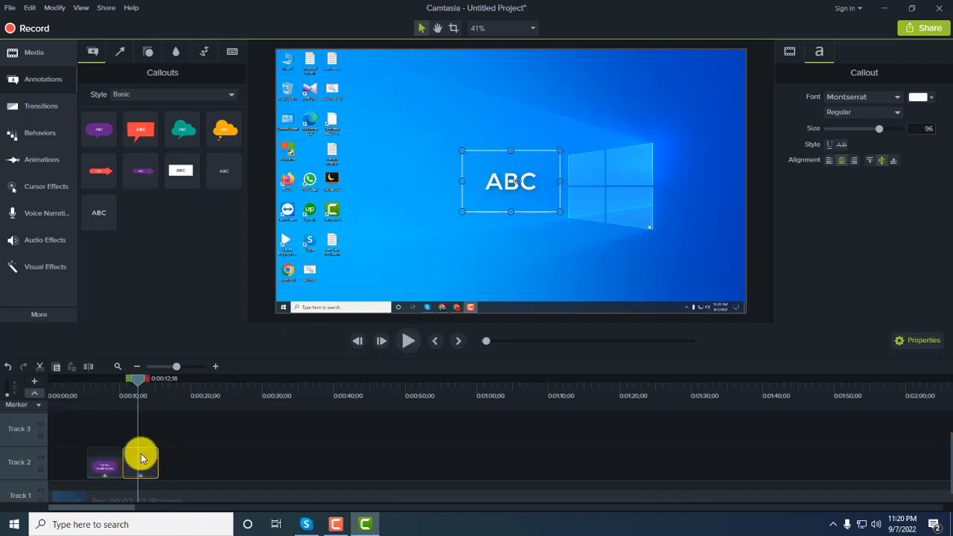
Look through the Legacy, Urban, Bold and Basic callout styles with the ABC text callout selected.
click(417, 120)
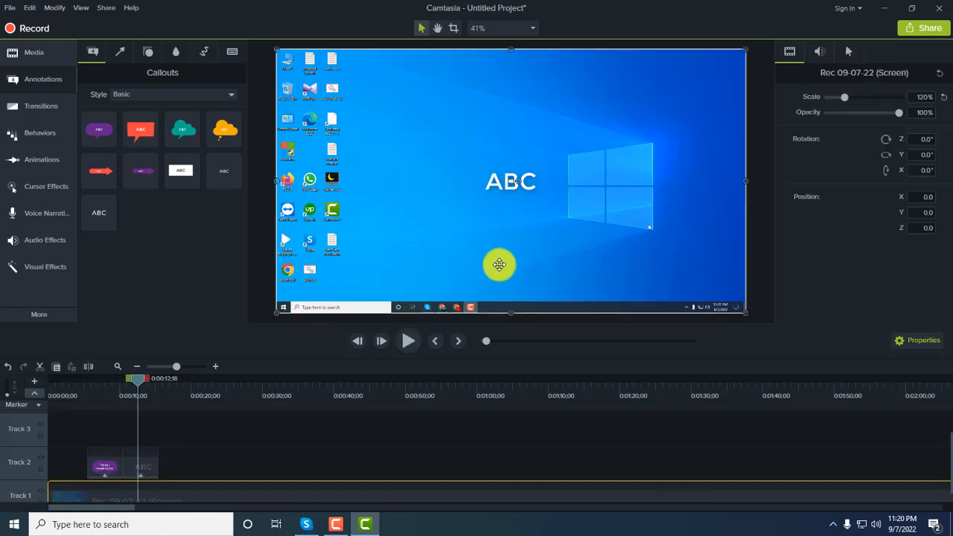
click(494, 183)
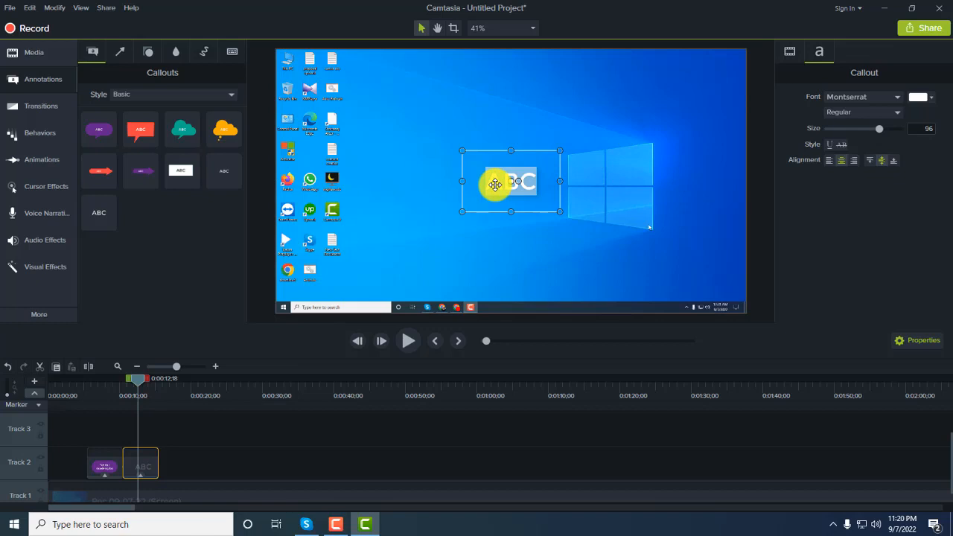
click(217, 132)
click(229, 94)
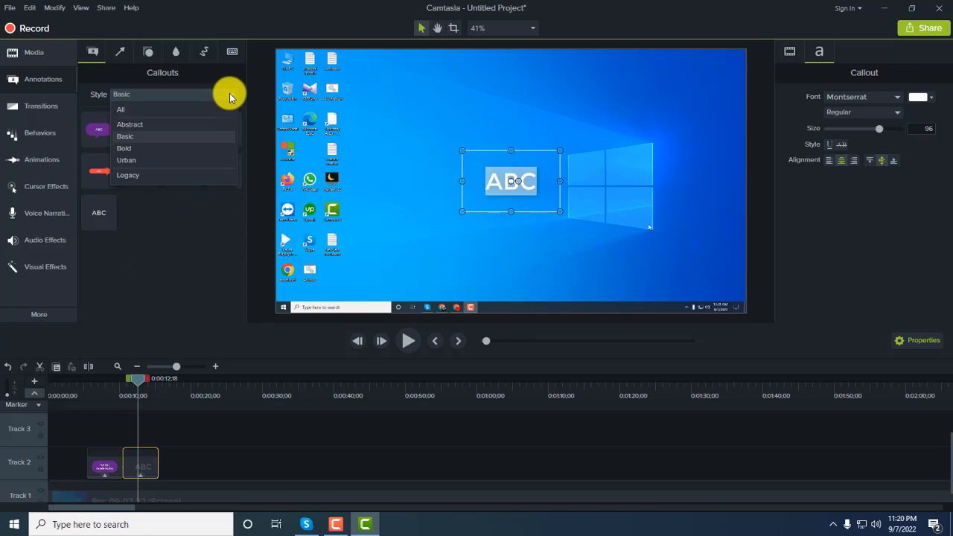
click(139, 177)
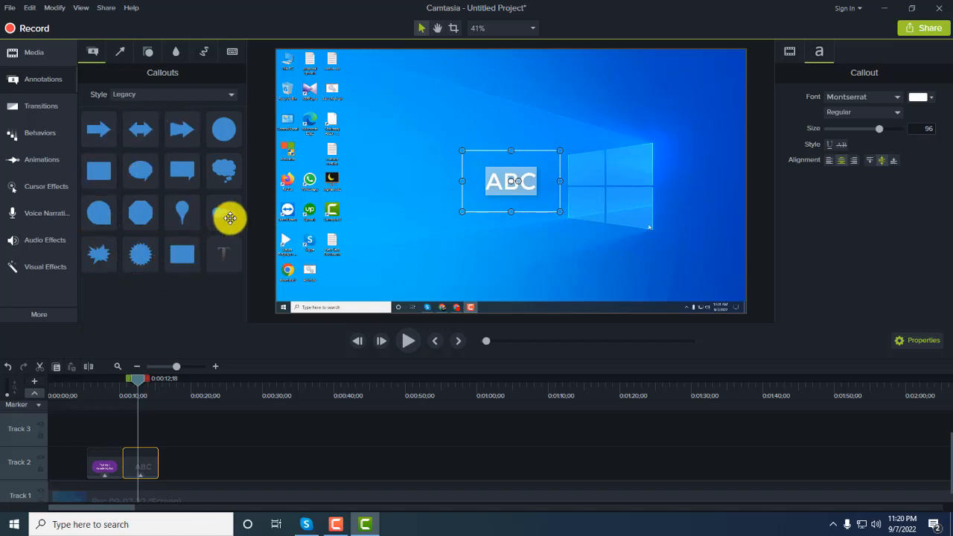
click(226, 97)
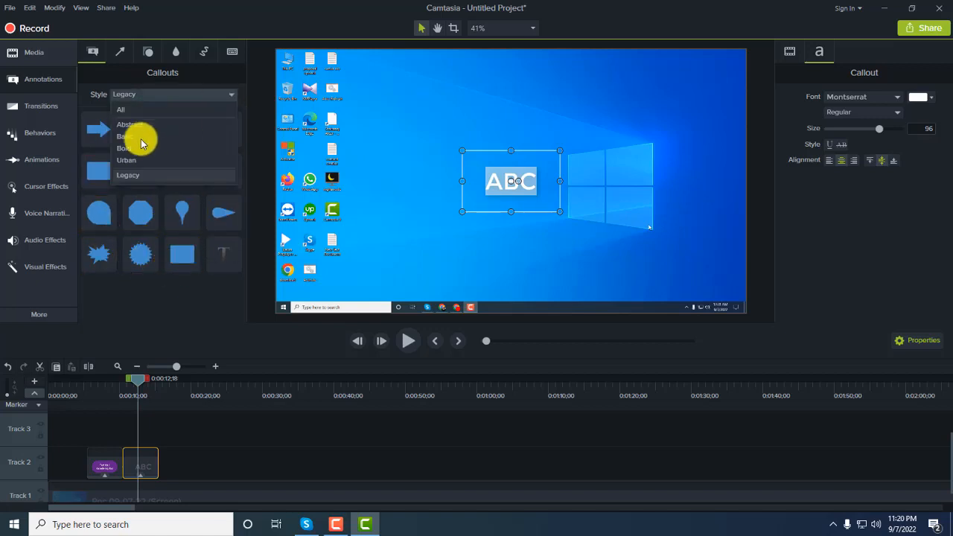
click(136, 161)
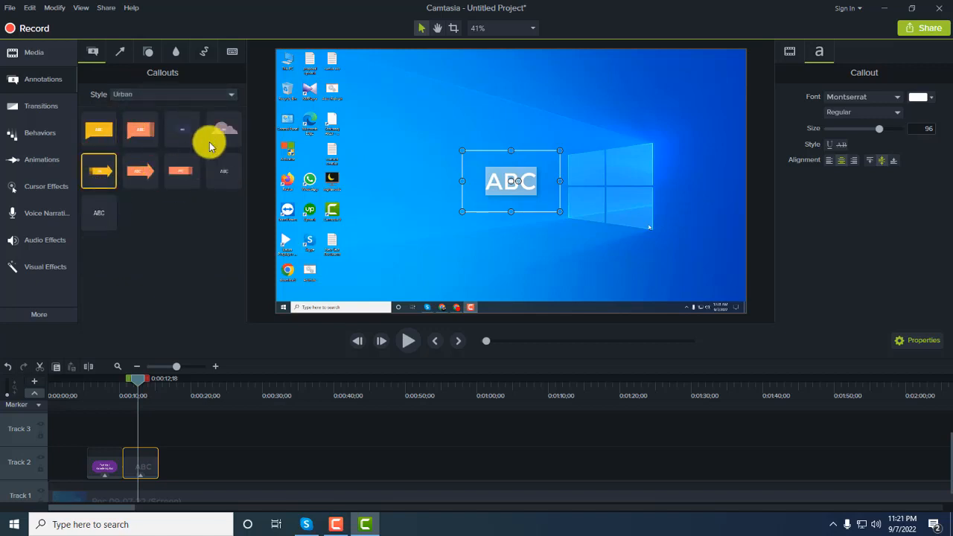
click(224, 94)
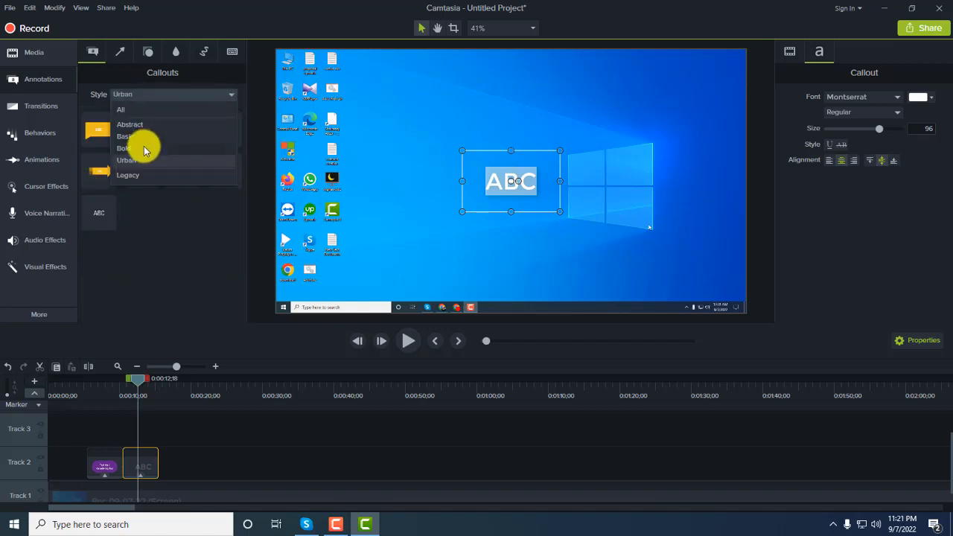
click(145, 149)
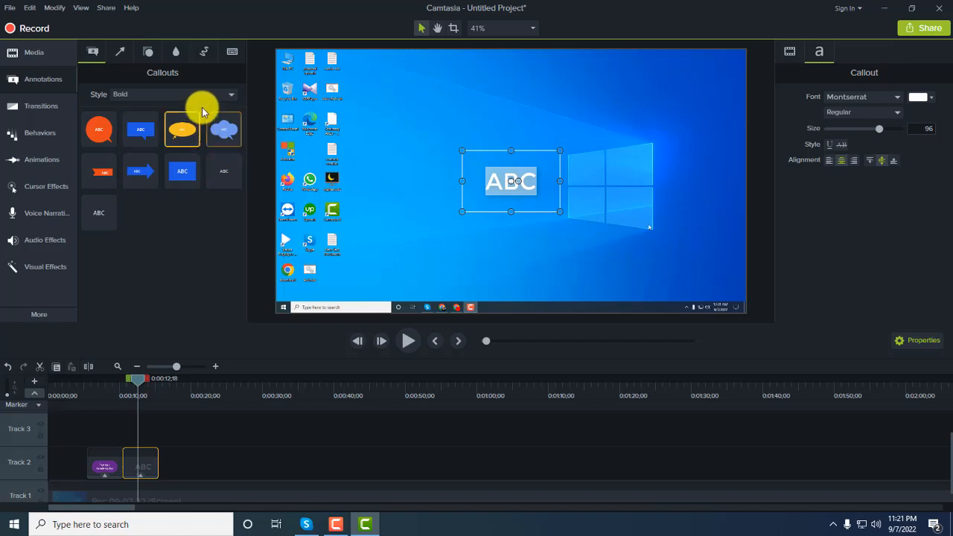
click(230, 95)
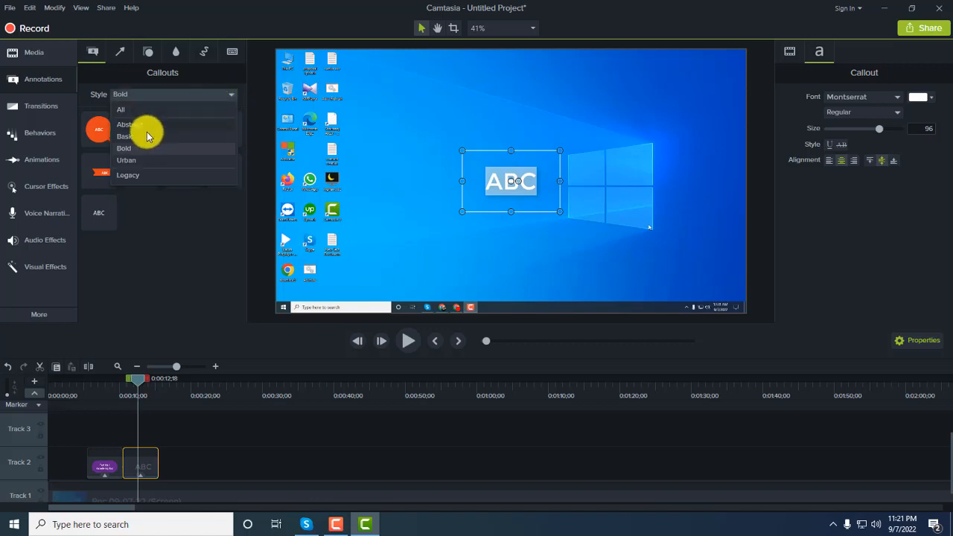
click(147, 133)
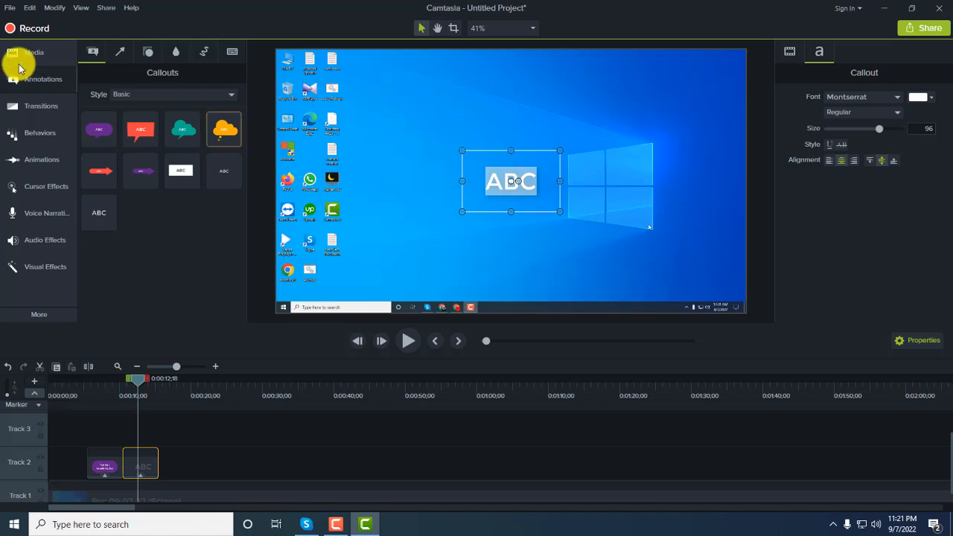
Add the orange double-headed Basic arrow to Track 2 directly after the ABC callout and show it at about 17 seconds.
click(123, 52)
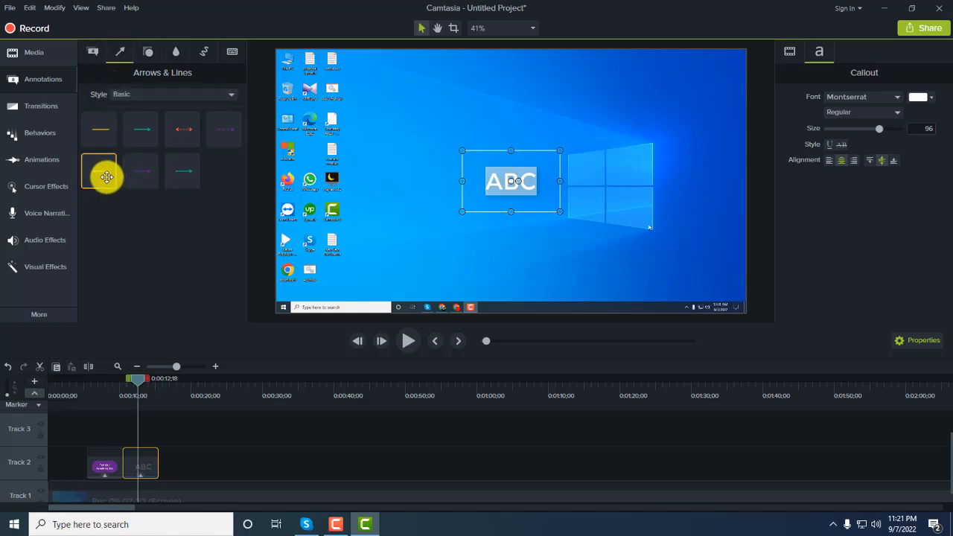
mouse_move(107, 178)
mouse_down()
mouse_move(176, 372)
mouse_move(187, 481)
mouse_move(195, 446)
mouse_move(181, 467)
mouse_move(171, 451)
mouse_up()
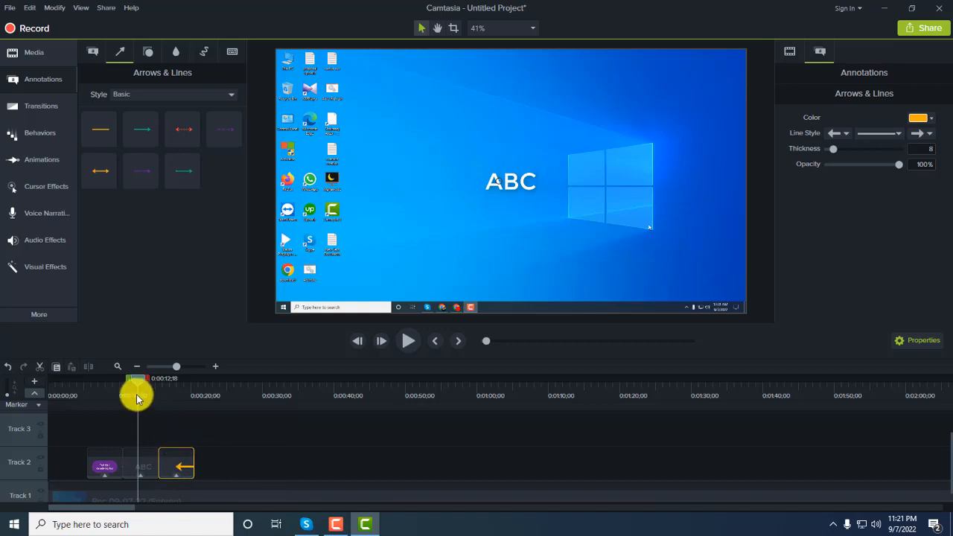
drag(137, 381, 157, 380)
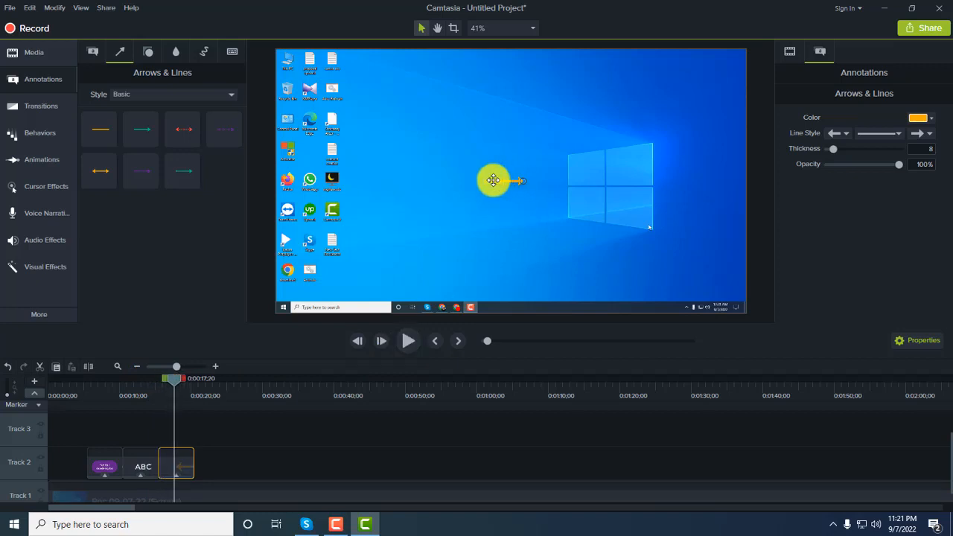
Lengthen the orange double-headed arrow on the canvas and shift it so that its right end lies over the Windows logo.
drag(493, 180, 401, 181)
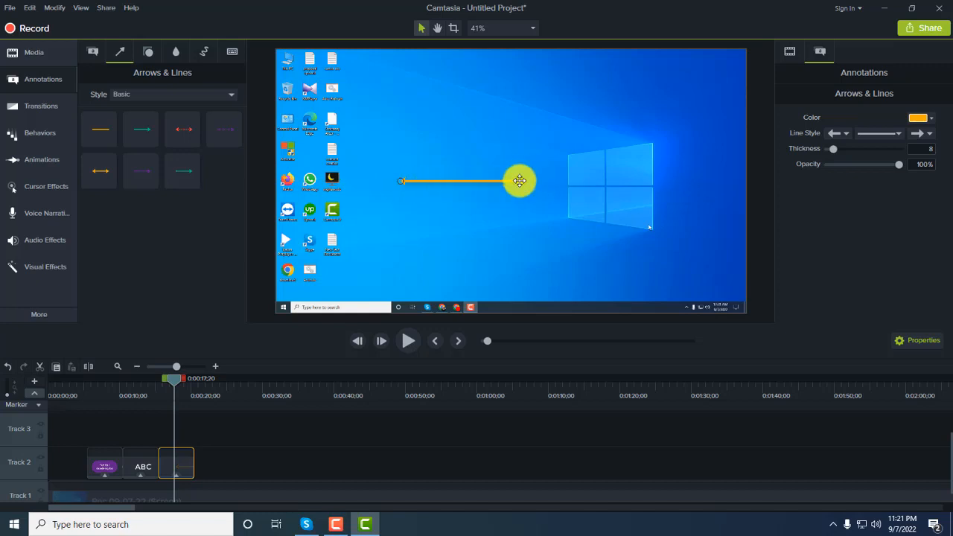
drag(520, 180, 574, 181)
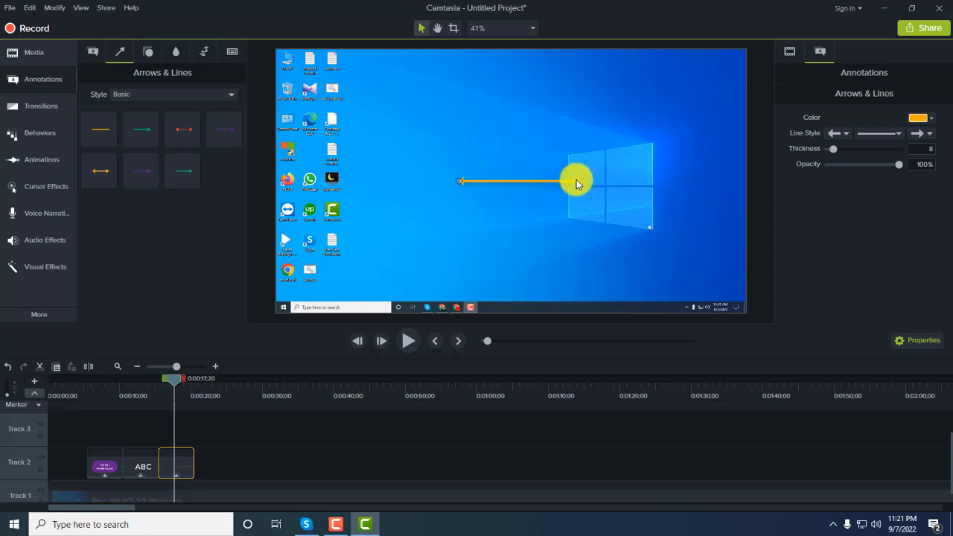
drag(588, 185, 615, 180)
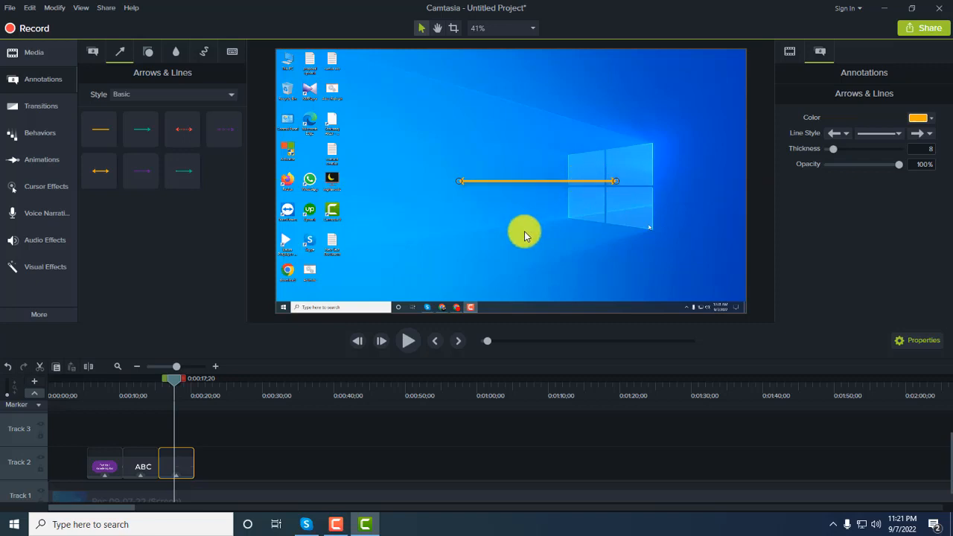
click(524, 231)
mouse_move(546, 182)
mouse_down()
mouse_move(529, 221)
mouse_move(549, 184)
mouse_up()
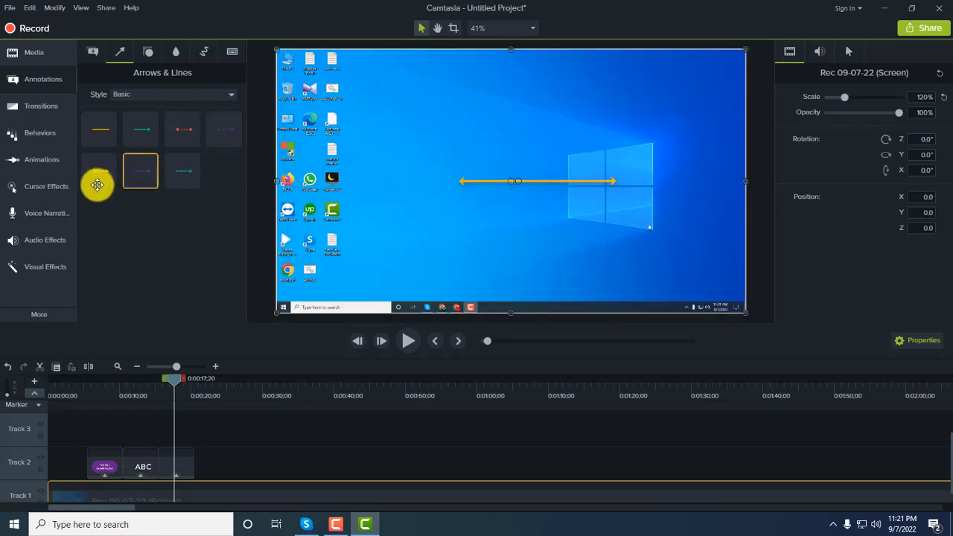
Add the green Legacy swoosh arrow to Track 2 directly after the double-headed arrow and play that part of the timeline.
click(231, 94)
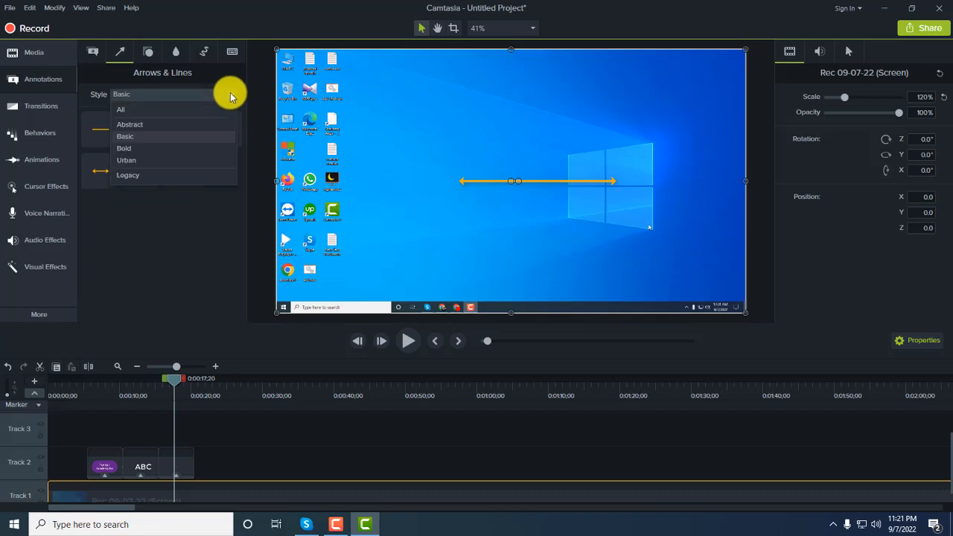
click(163, 175)
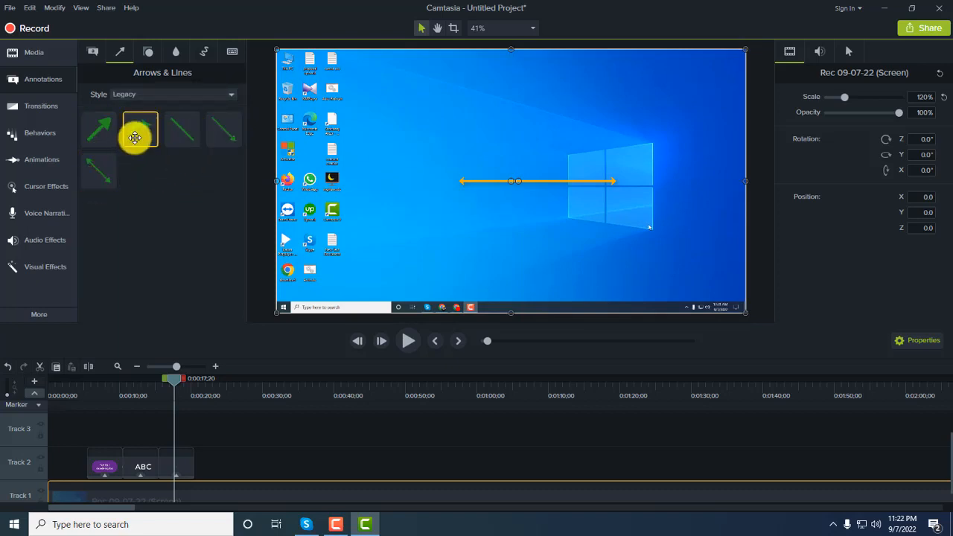
drag(134, 137, 196, 462)
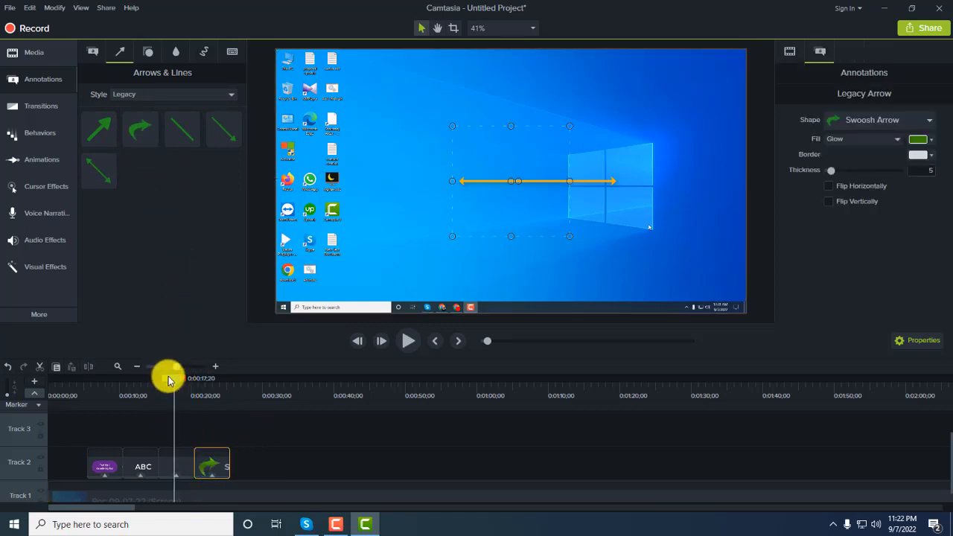
drag(174, 381, 187, 386)
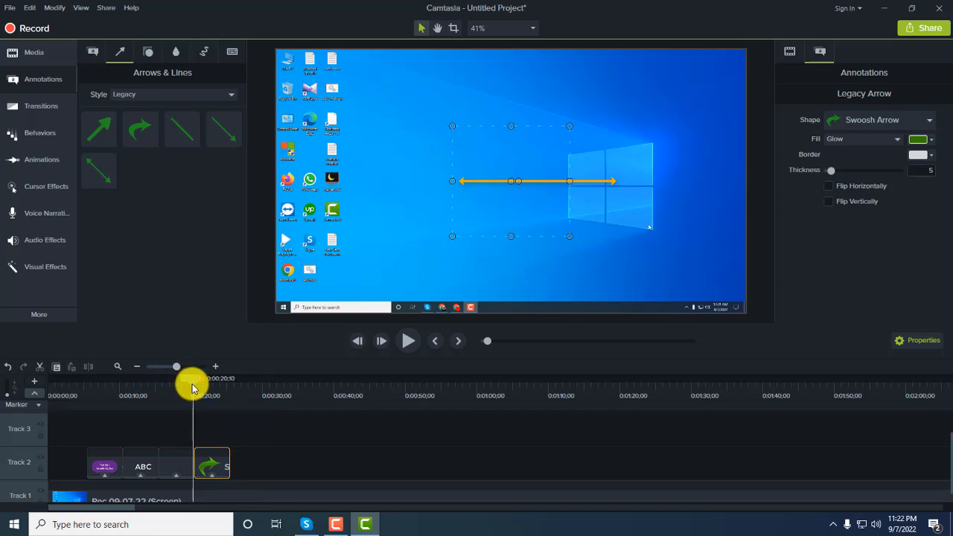
click(401, 347)
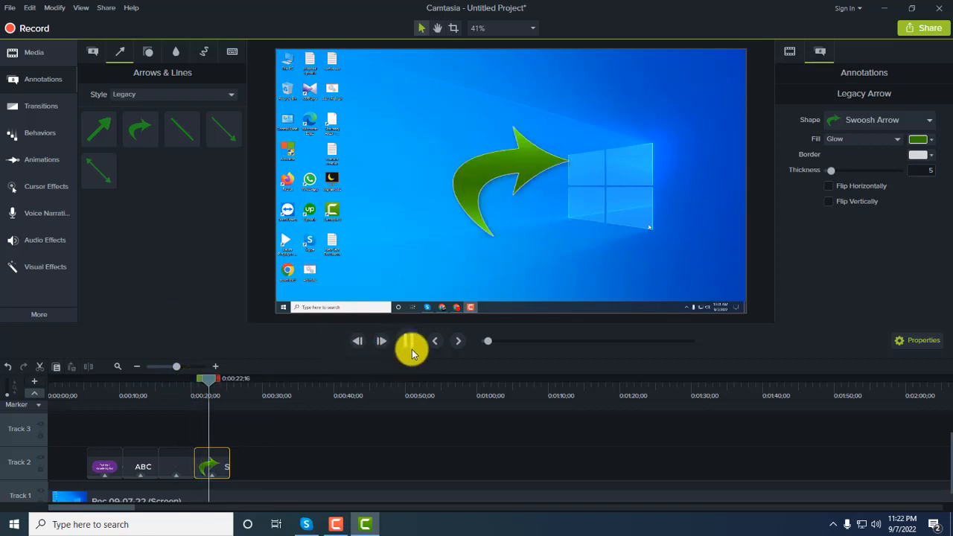
click(412, 347)
click(531, 149)
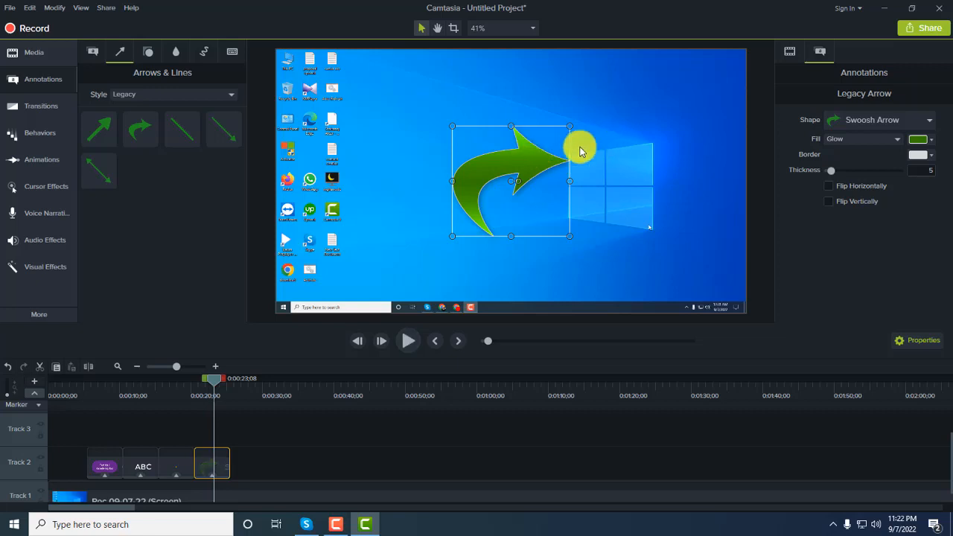
click(614, 163)
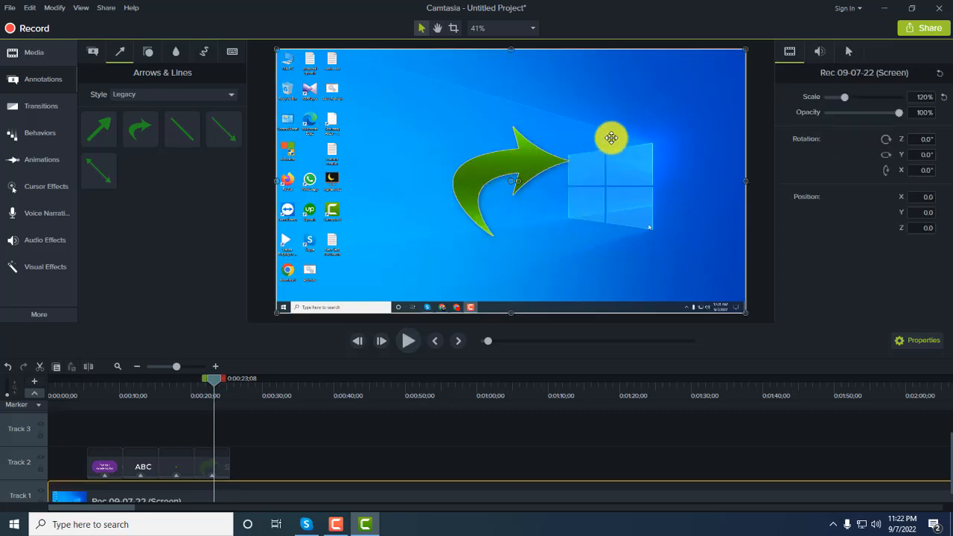
Try the speech bubble clip at the end of Track 2, directly after the swoosh arrow, and undo the move.
click(103, 462)
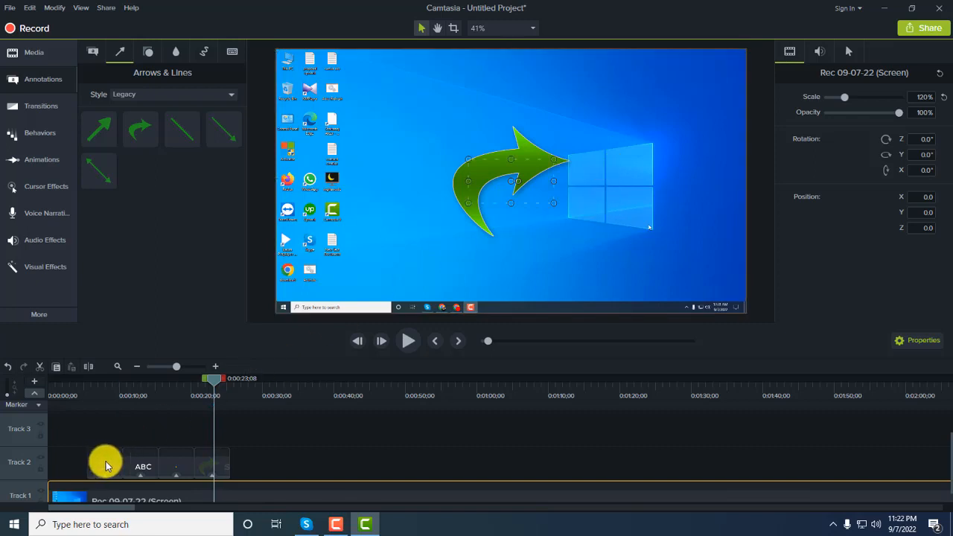
drag(211, 464, 241, 464)
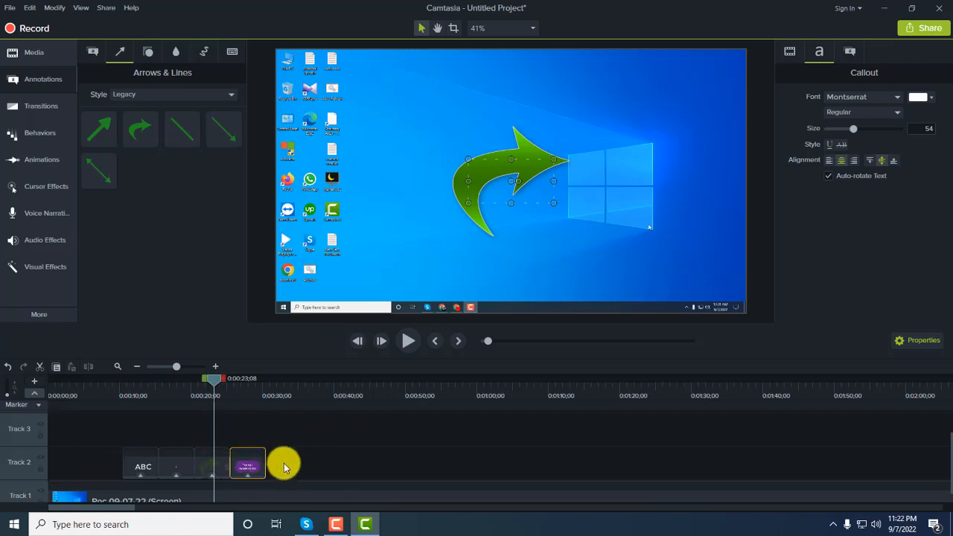
click(408, 341)
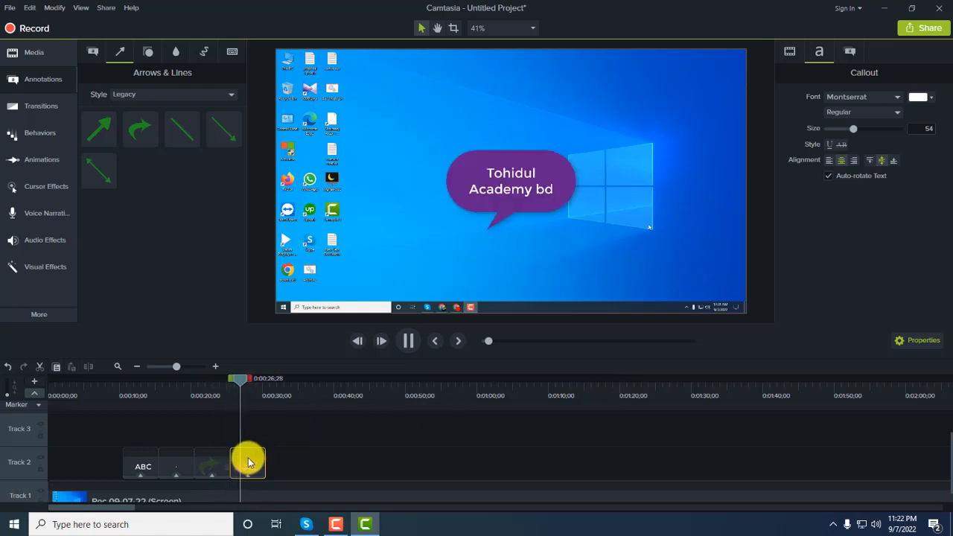
drag(236, 378, 202, 379)
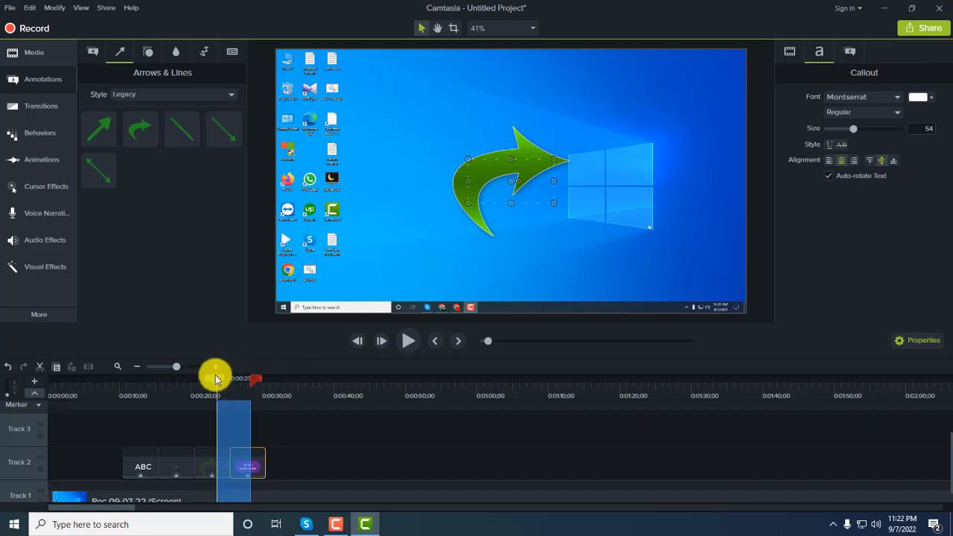
key(ctrl+z)
key(ctrl+z)
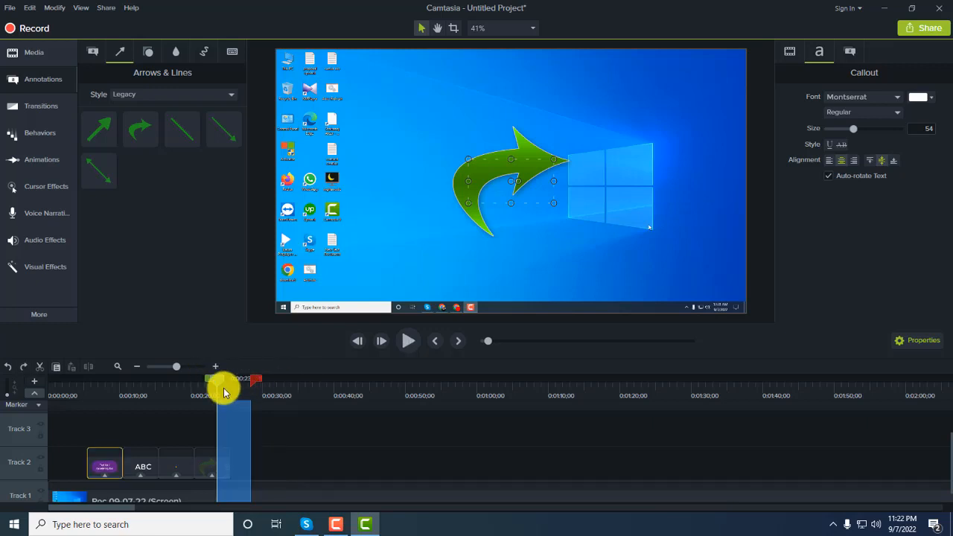
Return the playhead to about 17 seconds and collapse the selected timeline range onto it.
drag(218, 384, 174, 381)
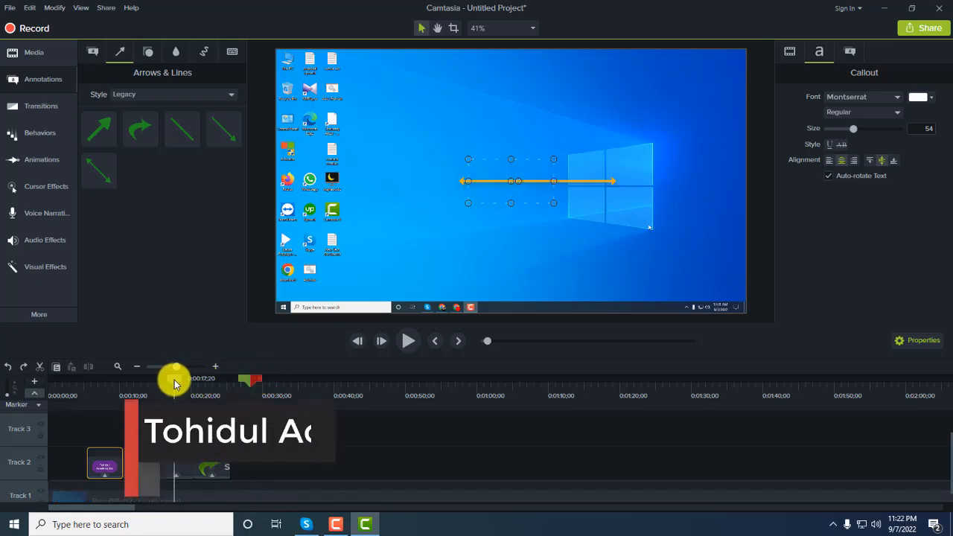
drag(262, 384, 179, 382)
drag(253, 383, 178, 382)
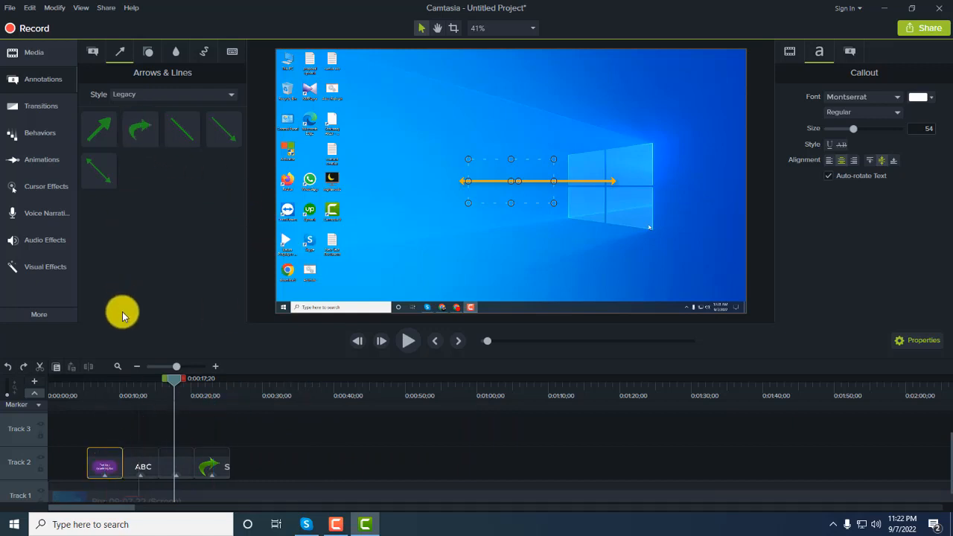
Move the speech bubble clip to Track 3 directly above the swoosh arrow and play both together from about 20 seconds.
drag(96, 463, 212, 428)
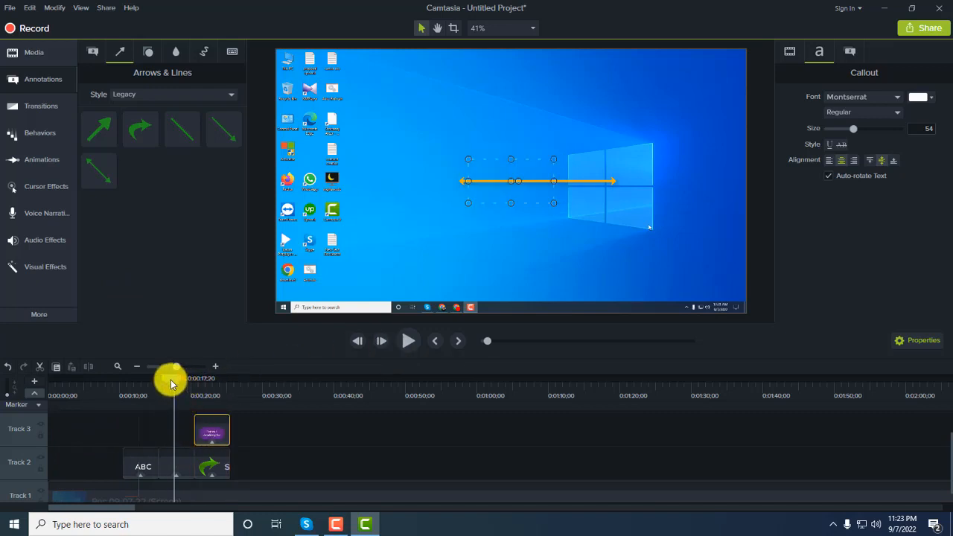
drag(177, 383, 180, 383)
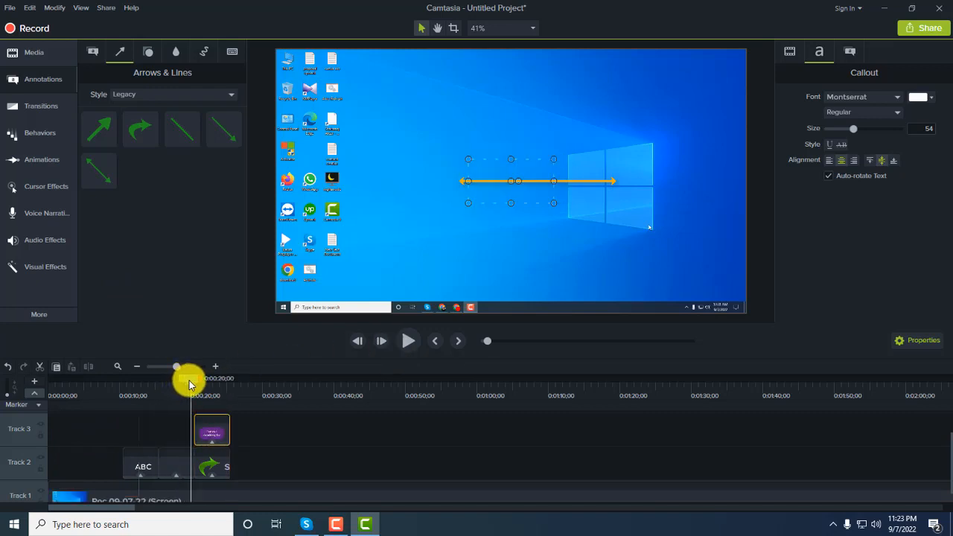
click(408, 341)
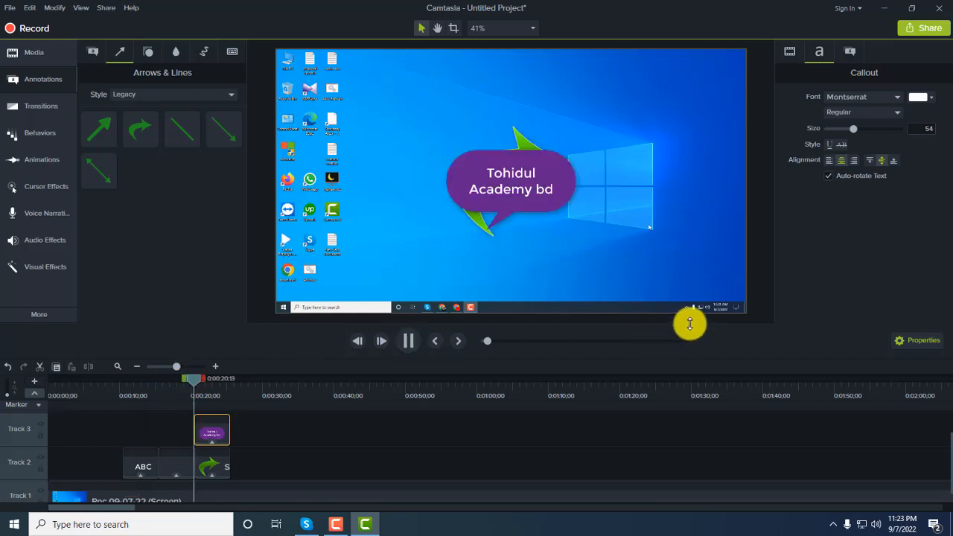
click(468, 176)
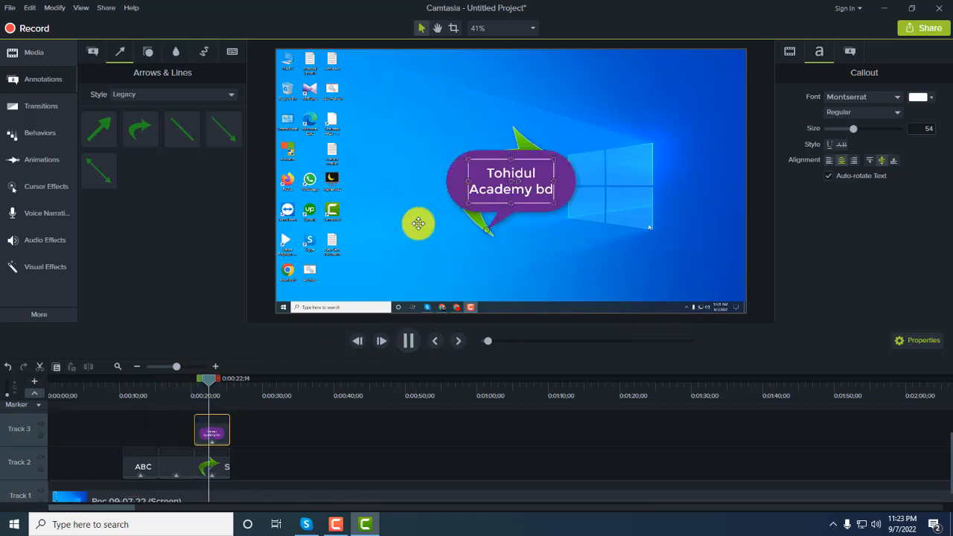
Shift the speech bubble clip on Track 3 to start where the swoosh arrow ends and scrub through it to about 30 seconds.
drag(212, 384, 184, 379)
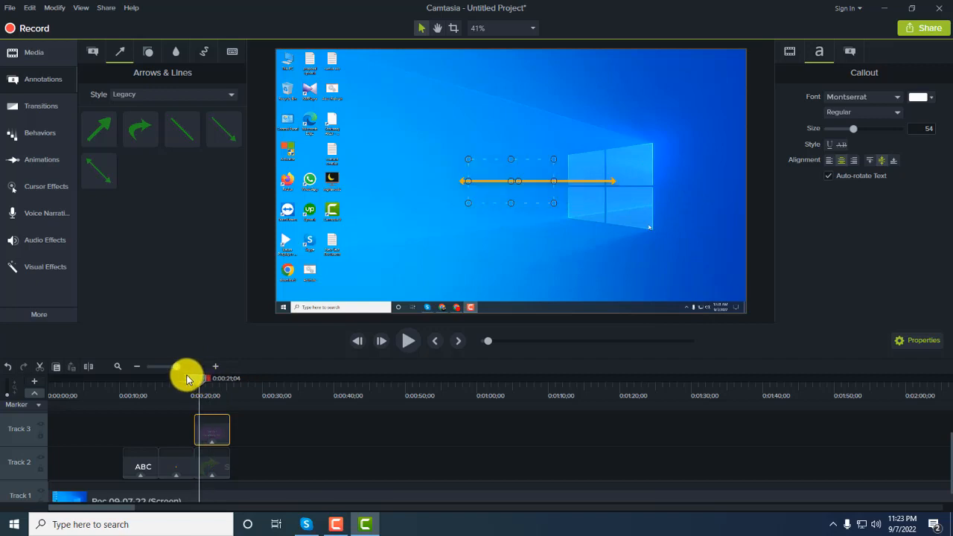
drag(213, 436, 249, 437)
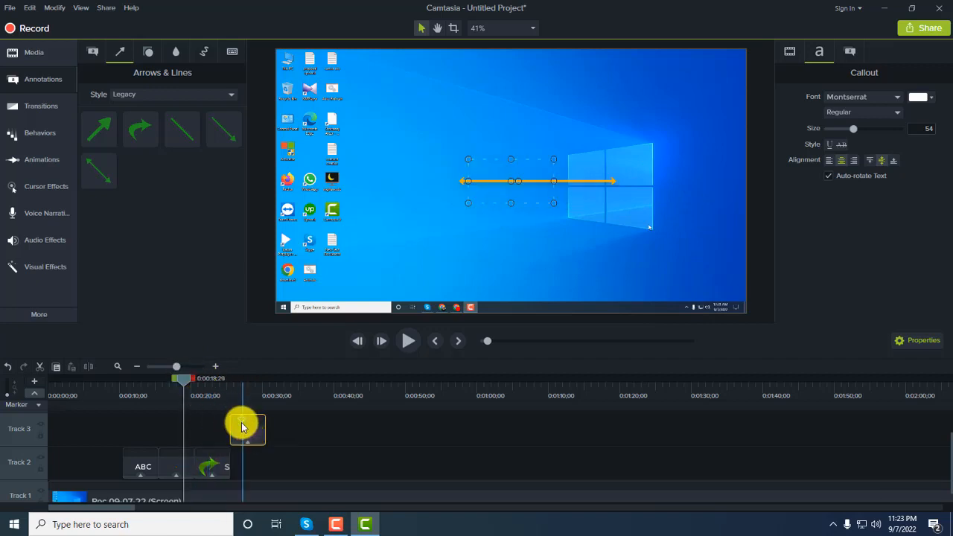
drag(191, 383, 235, 402)
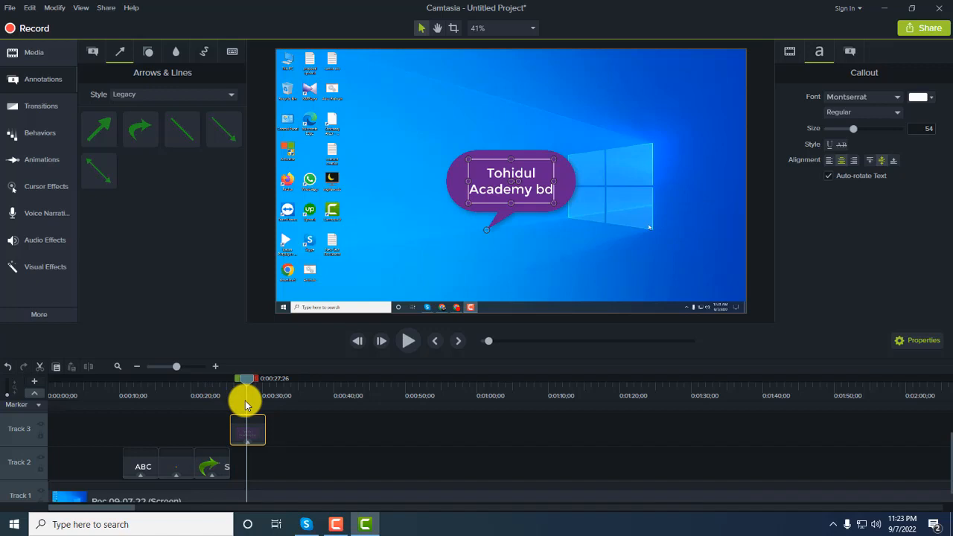
drag(245, 401, 262, 390)
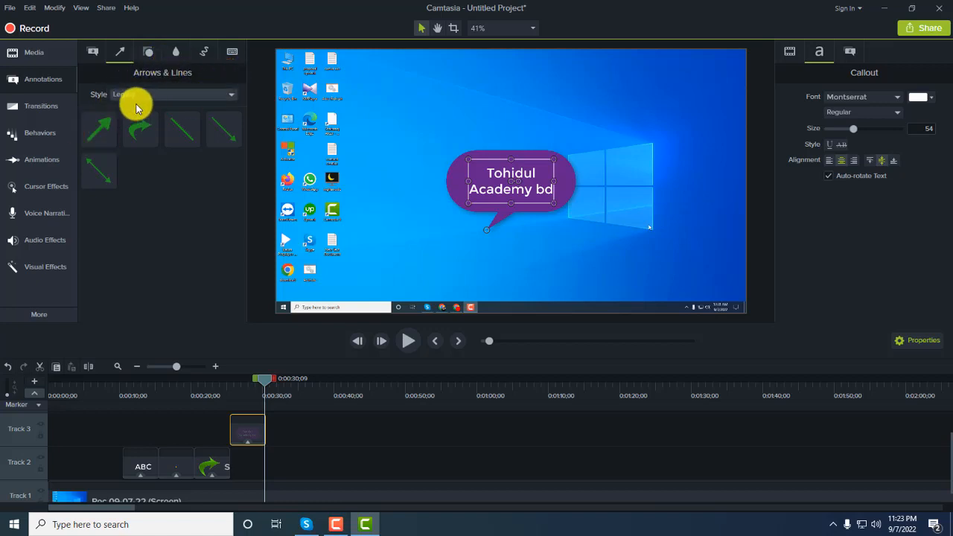
Add the white Basic ellipse shape to Track 3 directly after the speech bubble and play it, leaving the playhead at about 31 seconds.
click(149, 57)
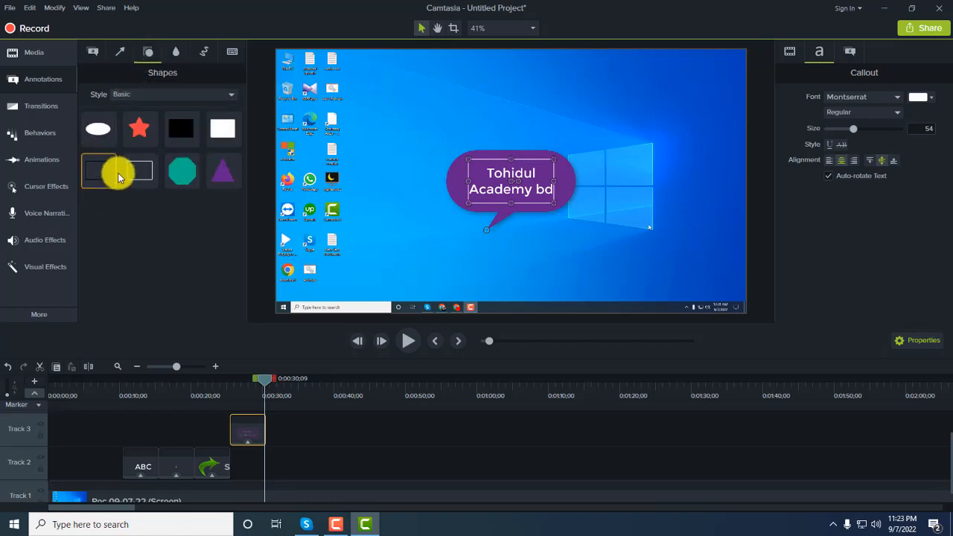
click(139, 129)
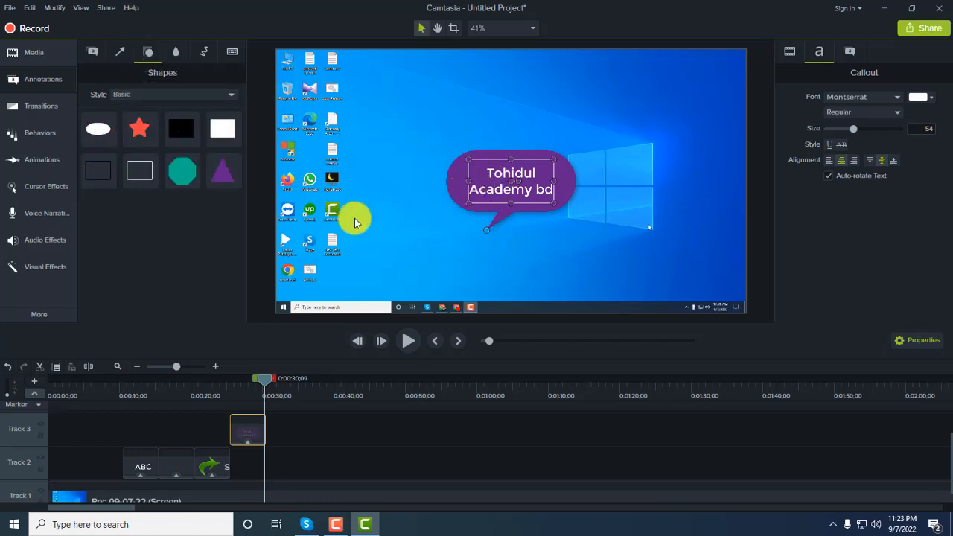
drag(93, 128, 271, 432)
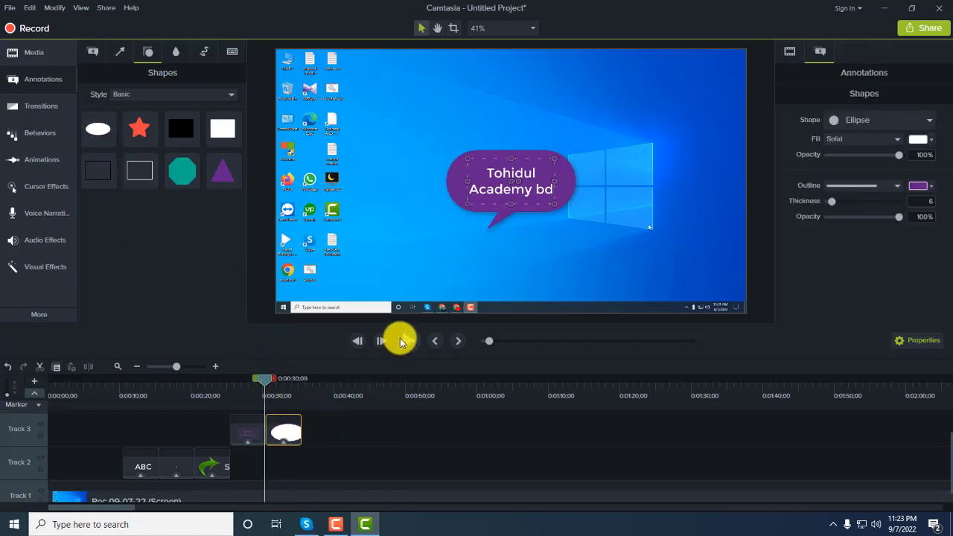
click(400, 340)
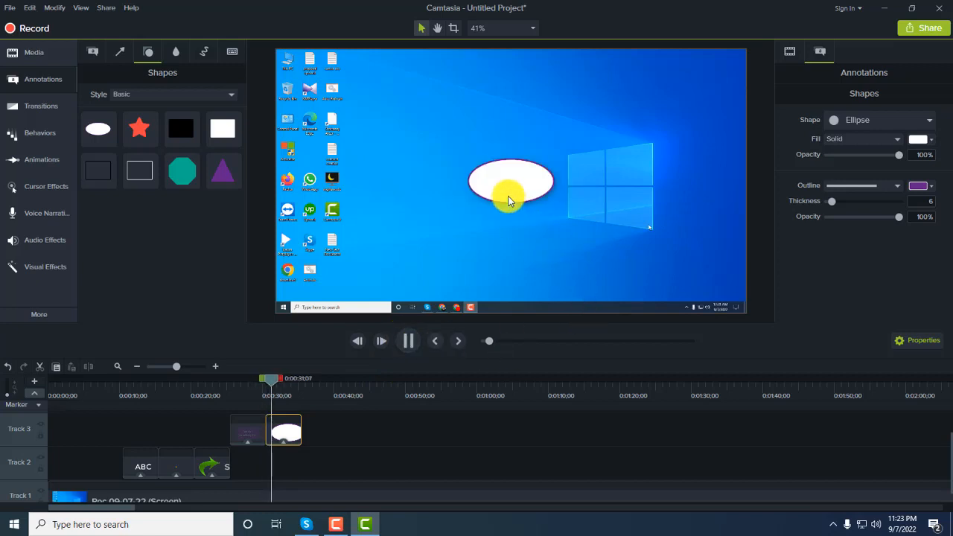
key(space)
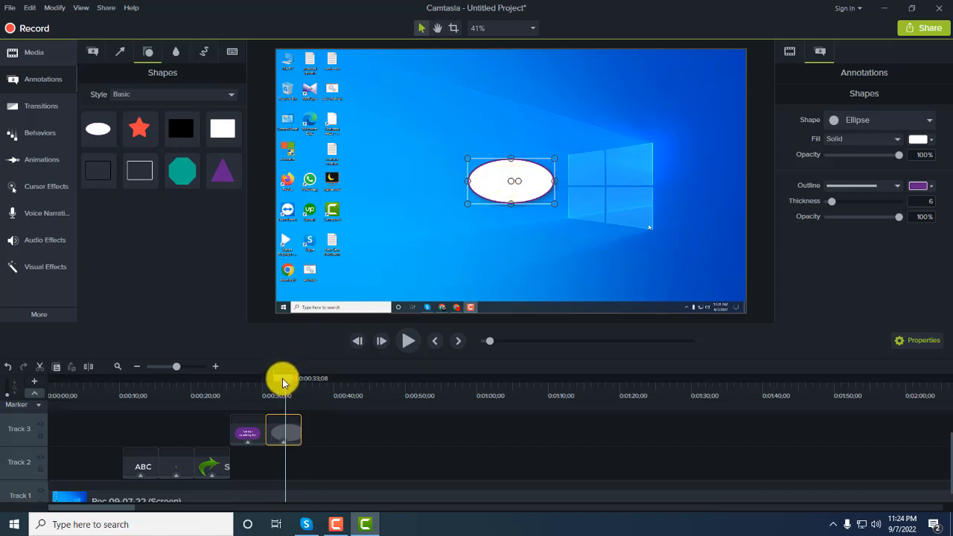
mouse_move(282, 383)
mouse_down()
mouse_move(255, 379)
mouse_move(271, 385)
mouse_up()
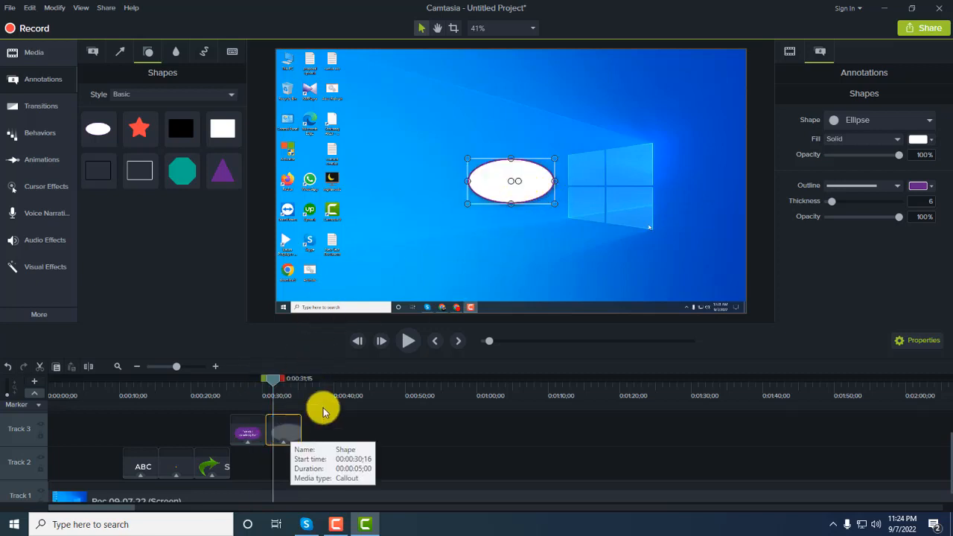
Change the ellipse's solid fill to red, keeping its opacity at 100%.
click(421, 248)
click(485, 182)
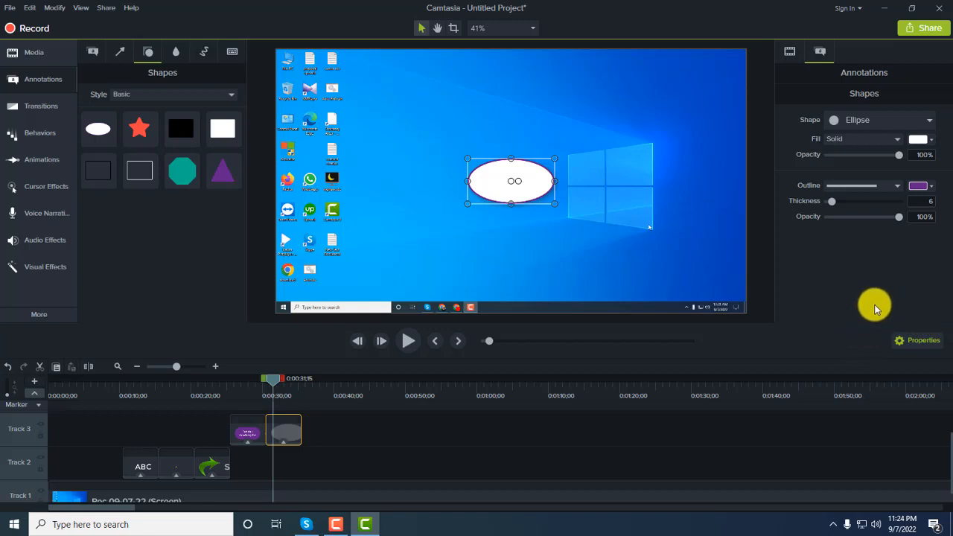
click(918, 141)
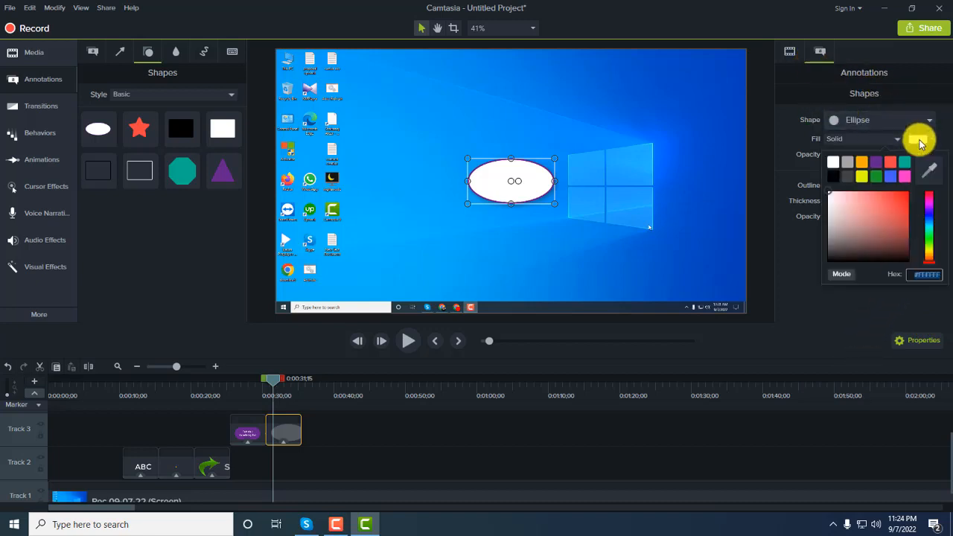
click(892, 164)
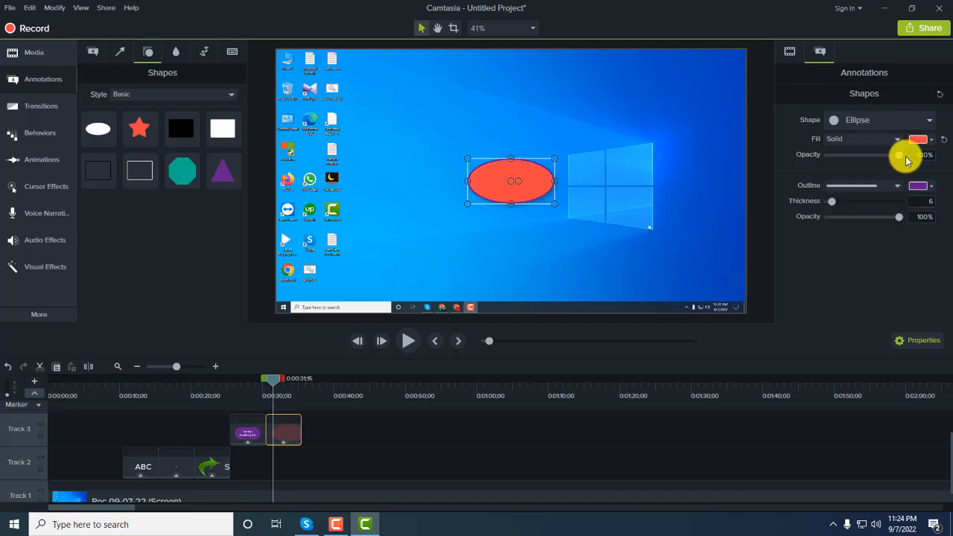
mouse_move(897, 159)
mouse_down()
mouse_move(861, 159)
mouse_move(899, 162)
mouse_up()
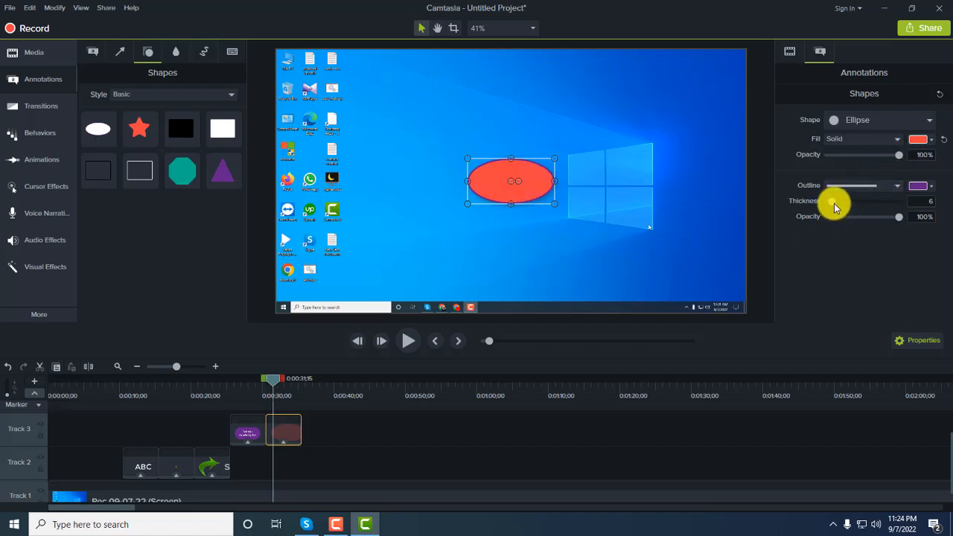
Try an outline thickness of 0 on the ellipse and set it back to 6.
mouse_move(834, 203)
mouse_down()
mouse_move(856, 202)
mouse_move(822, 204)
mouse_up()
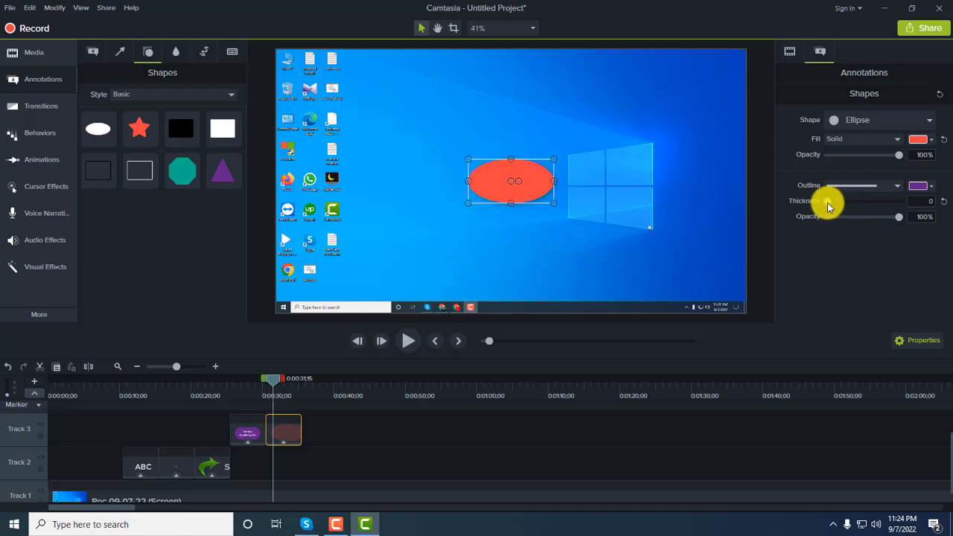
drag(828, 204, 832, 205)
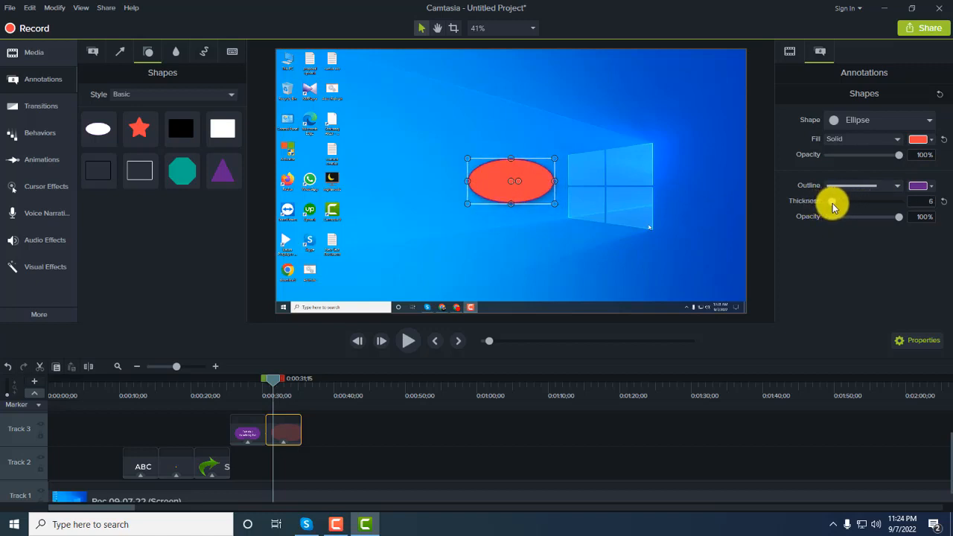
click(787, 52)
click(819, 52)
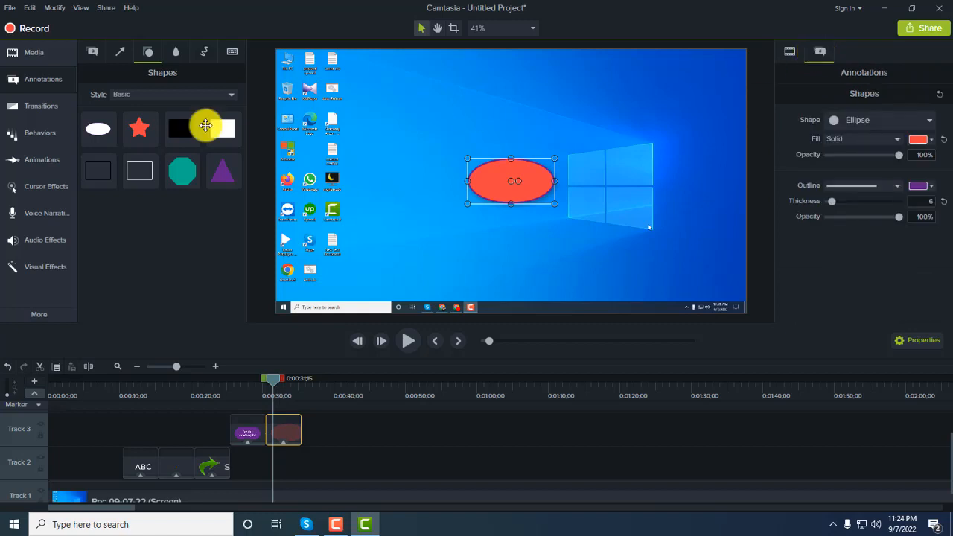
Slide the red ellipse farther along Track 3 and add a Blur annotation on Track 3 directly above the ABC callout.
click(177, 55)
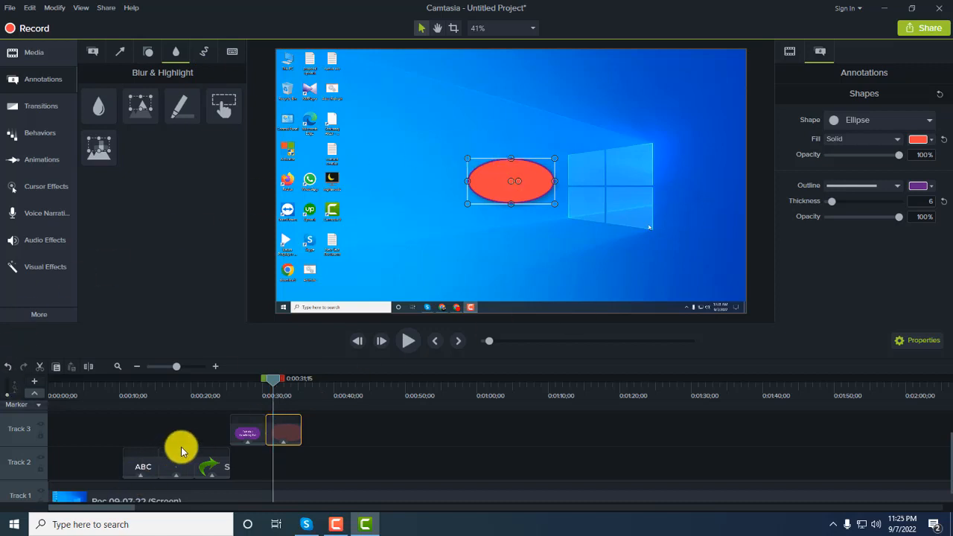
mouse_move(293, 433)
mouse_down()
mouse_move(187, 440)
mouse_move(310, 440)
mouse_up()
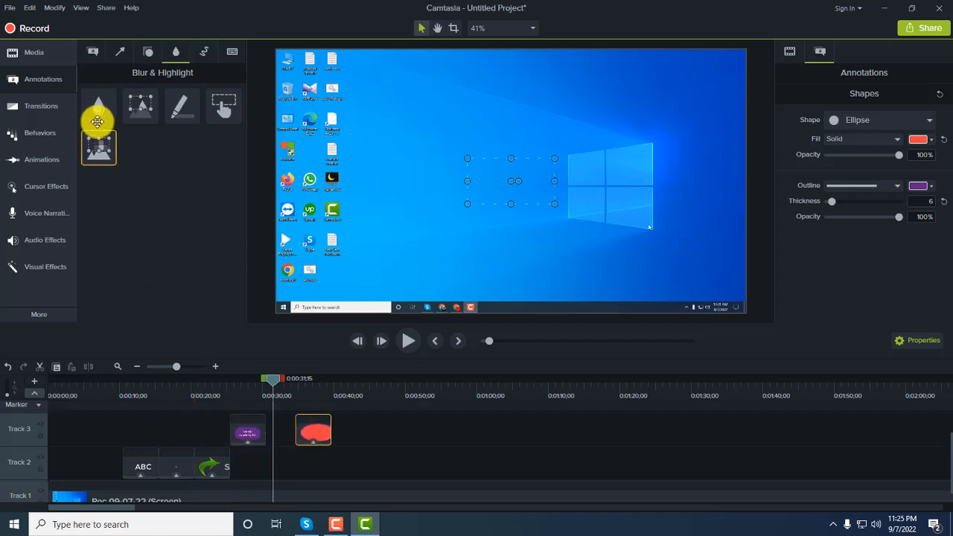
drag(97, 107, 128, 440)
click(142, 464)
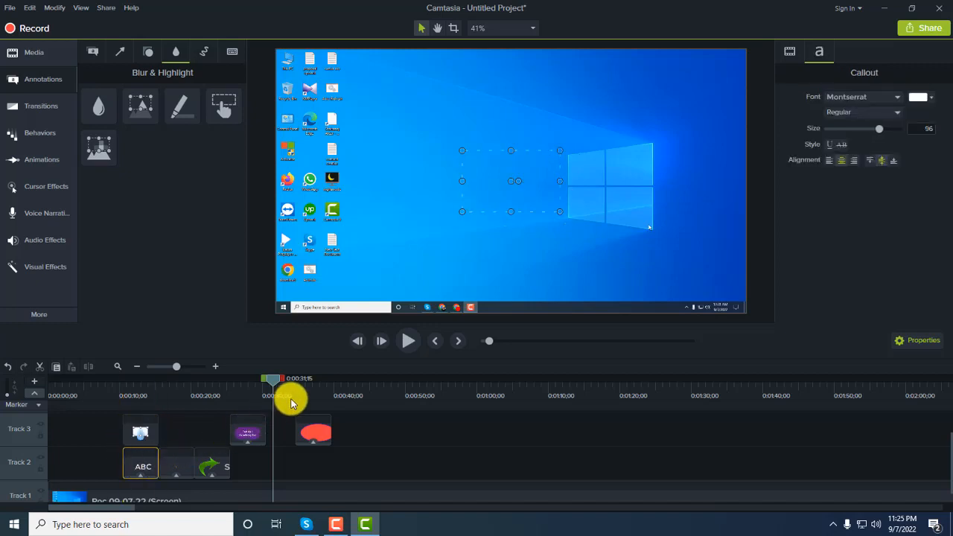
Play the timeline from about 10 seconds to check the blur over the ABC callout, and return the playhead to about 7 seconds.
click(177, 384)
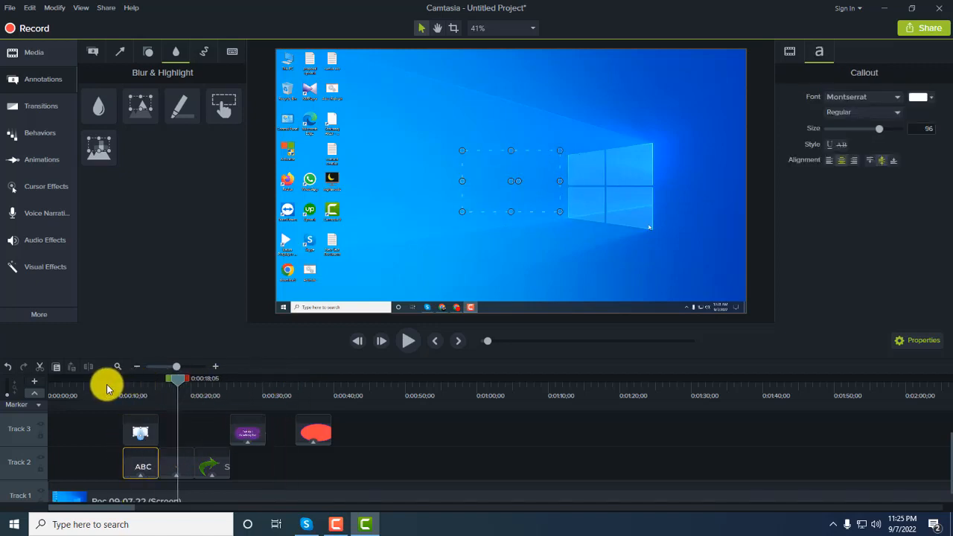
drag(106, 387, 119, 386)
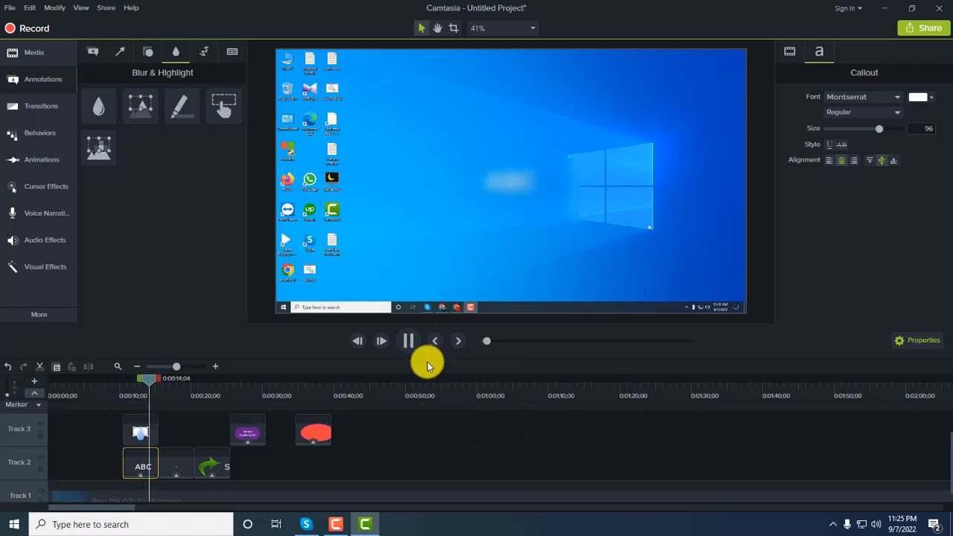
click(163, 385)
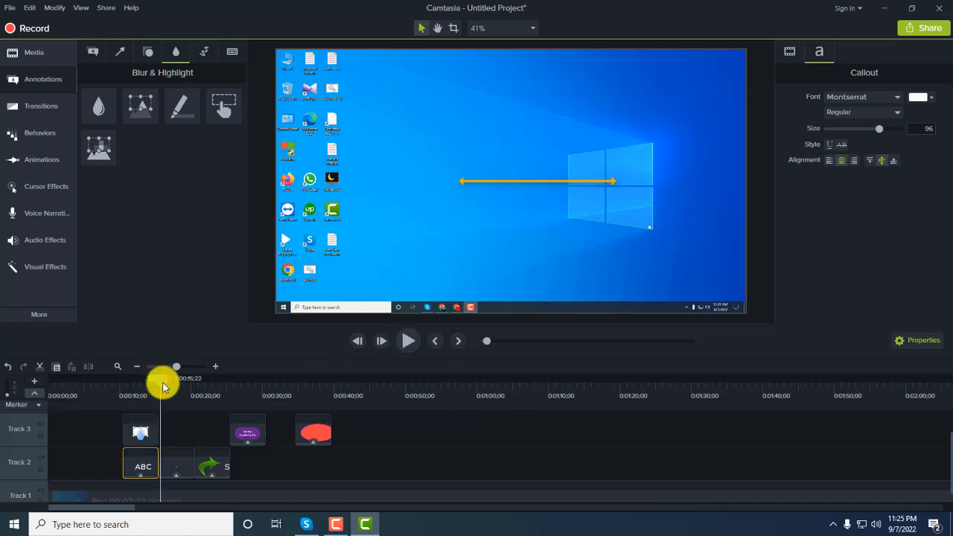
drag(163, 382, 102, 383)
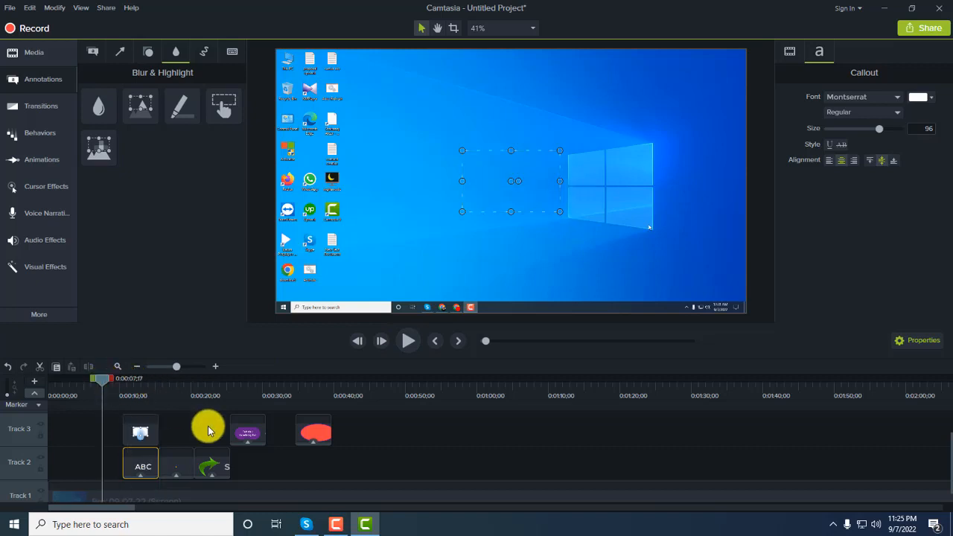
Move the speech bubble and the red ellipse from Track 3 to Track 2, one after the other behind the swoosh arrow.
drag(241, 433, 246, 464)
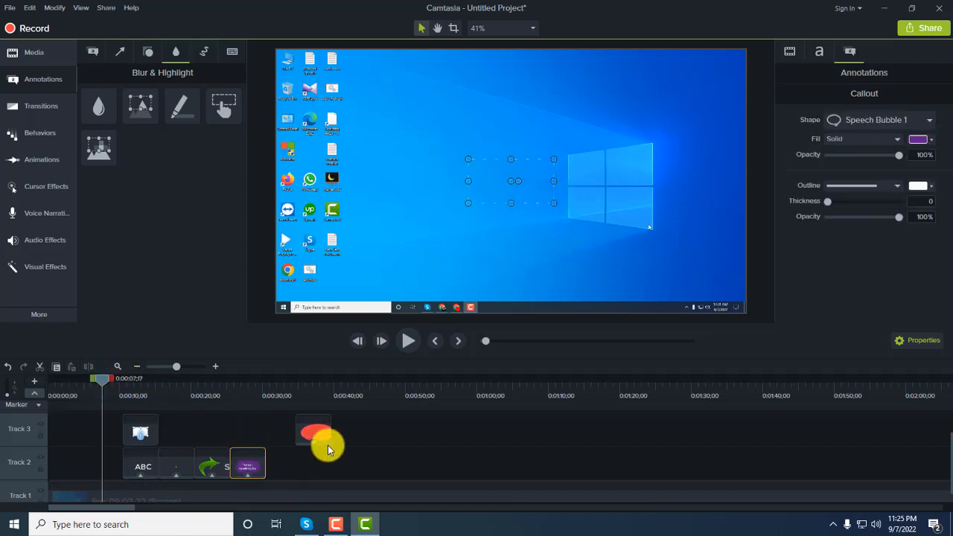
click(313, 436)
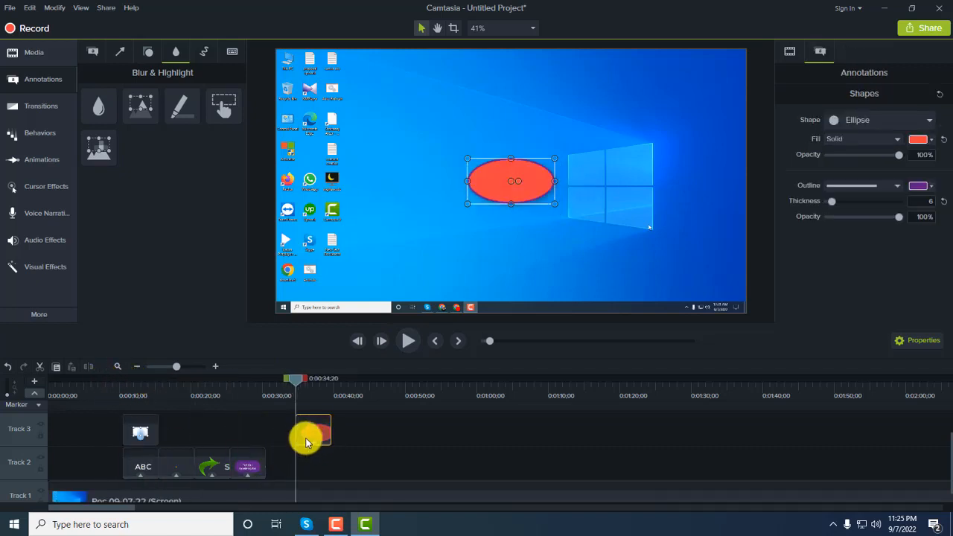
drag(313, 432, 281, 463)
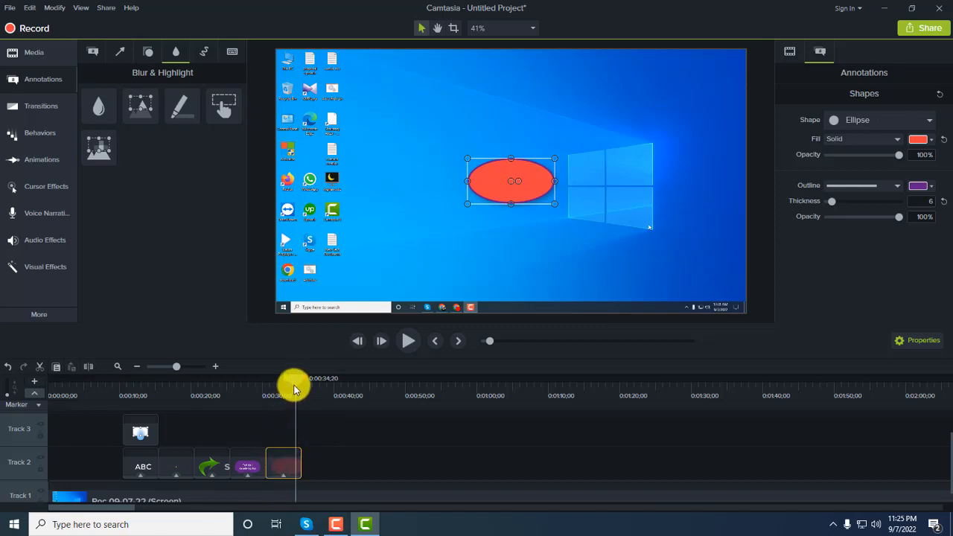
Extend the Blur clip on Track 3 to the end of the red ellipse and place the playhead at about 10 seconds.
drag(294, 383, 100, 389)
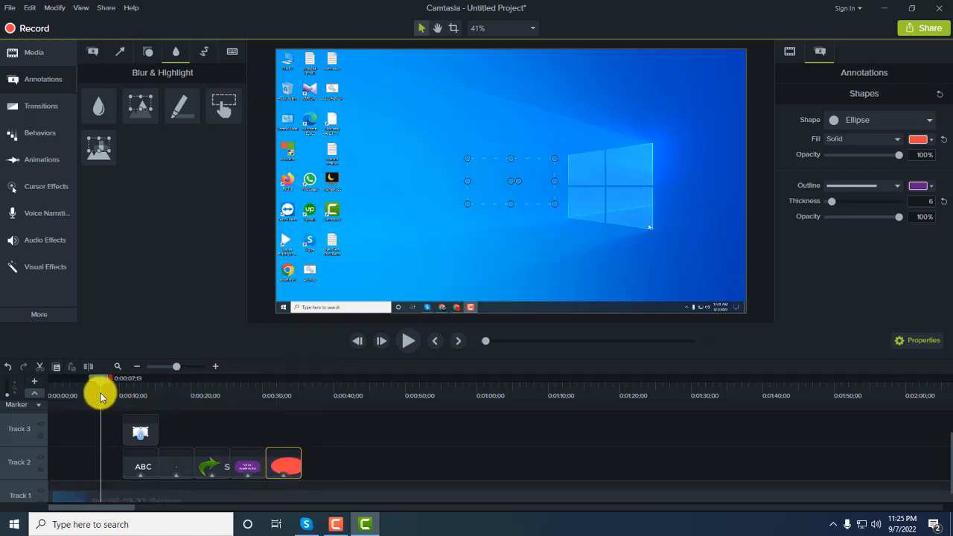
click(153, 433)
drag(158, 434, 302, 444)
drag(101, 379, 121, 385)
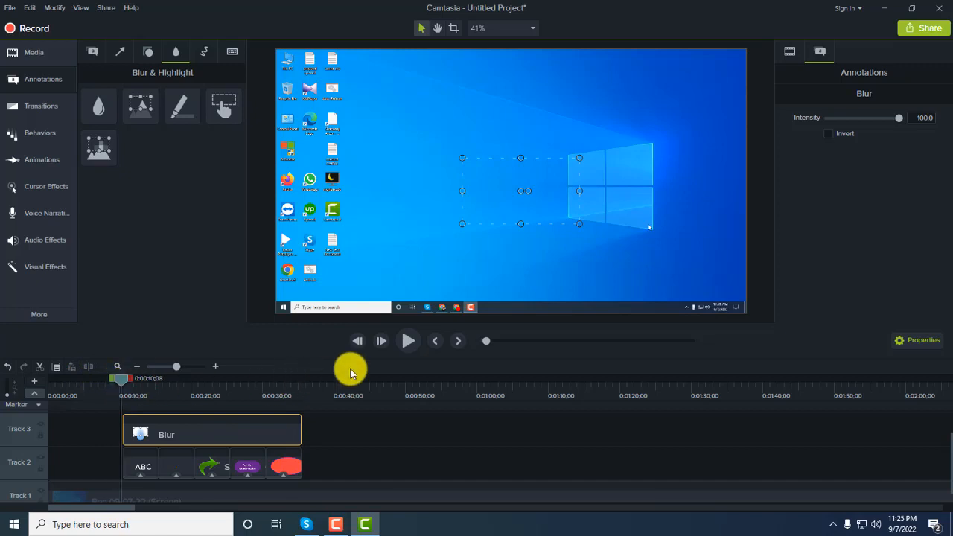
Play the blurred annotations, return the playhead to about 10 seconds and delete the Blur clip from Track 3.
click(407, 341)
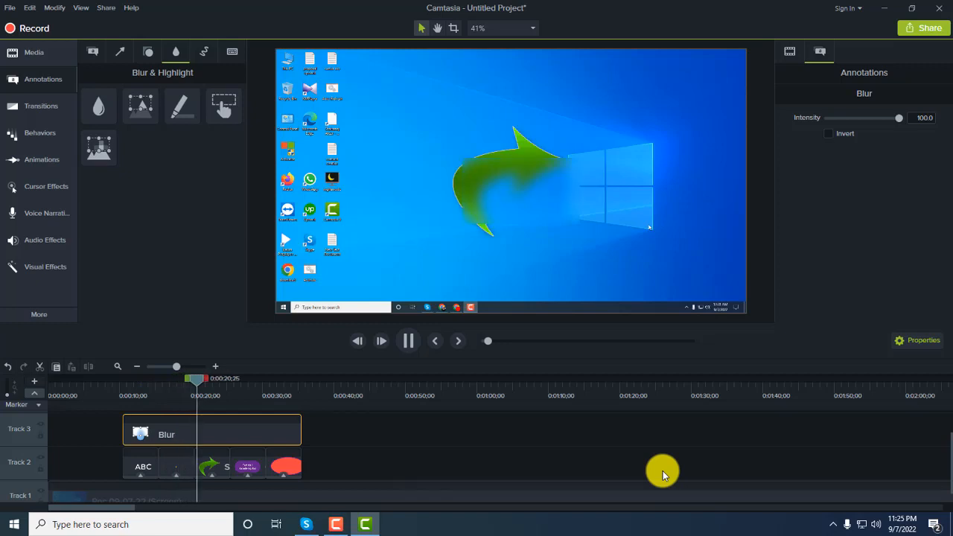
click(405, 347)
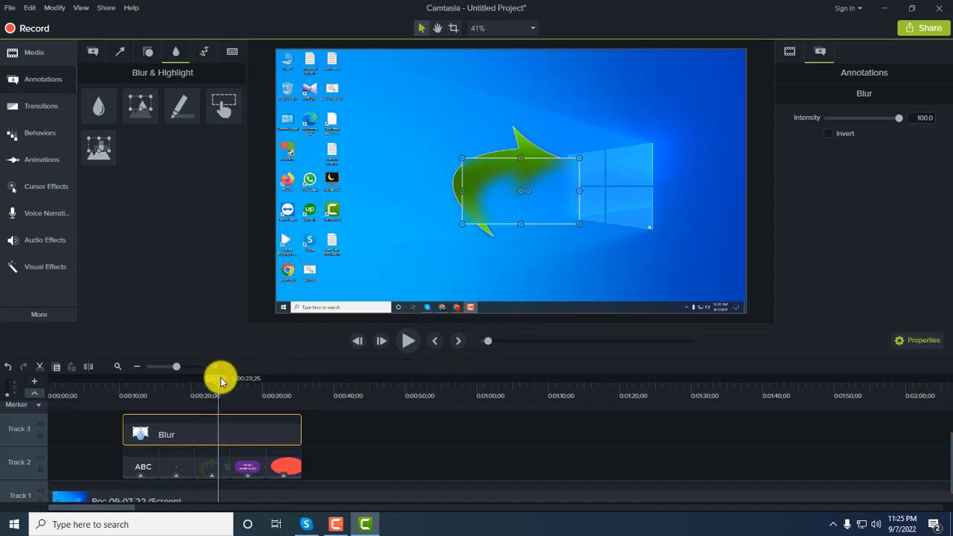
drag(220, 381, 120, 385)
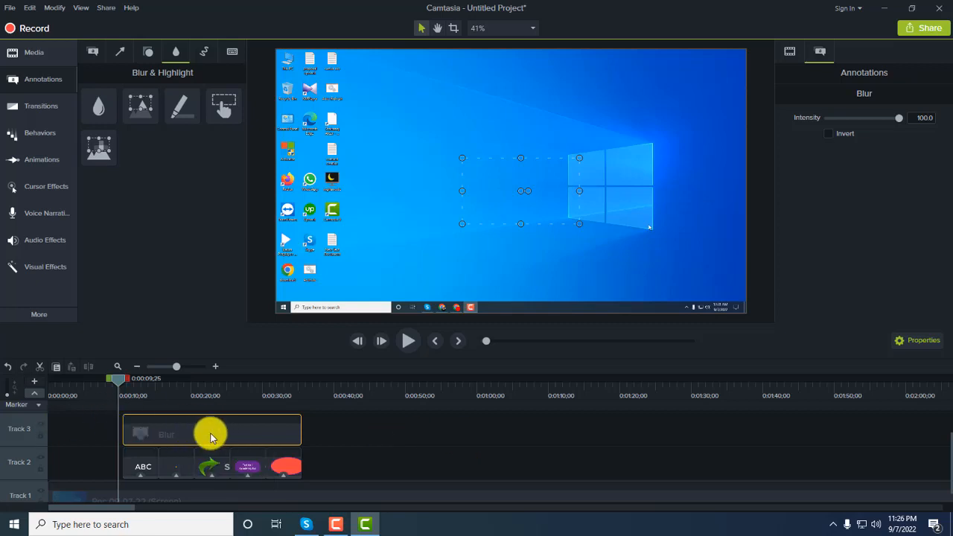
key(Delete)
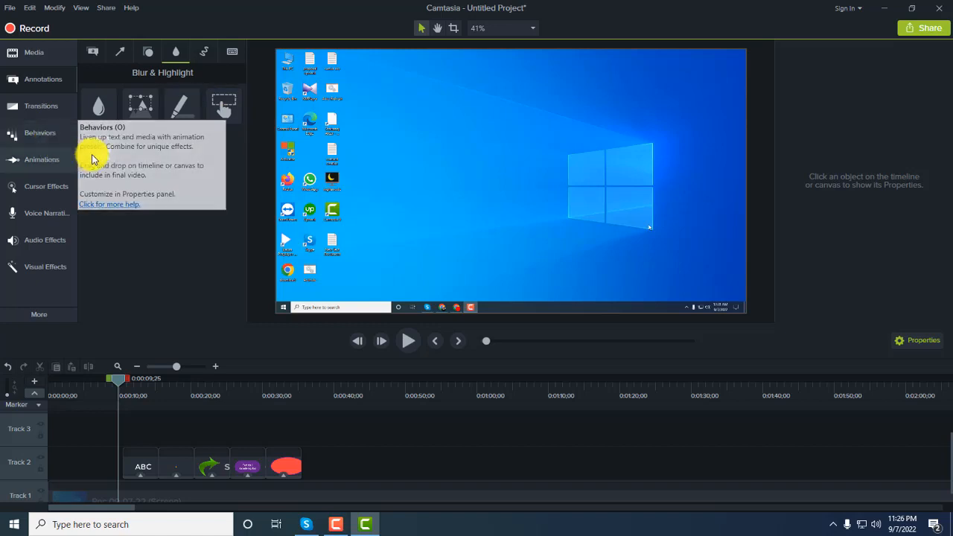
Add the red Sketch Motion check mark to Track 2 directly after the red ellipse.
click(204, 53)
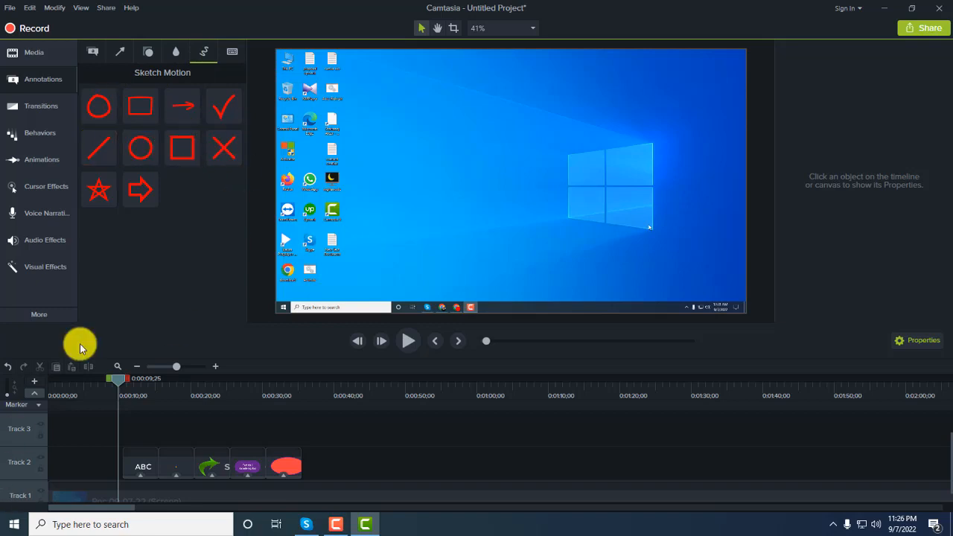
mouse_move(229, 111)
mouse_down()
mouse_move(357, 434)
mouse_move(334, 481)
mouse_move(334, 468)
mouse_move(309, 470)
mouse_up()
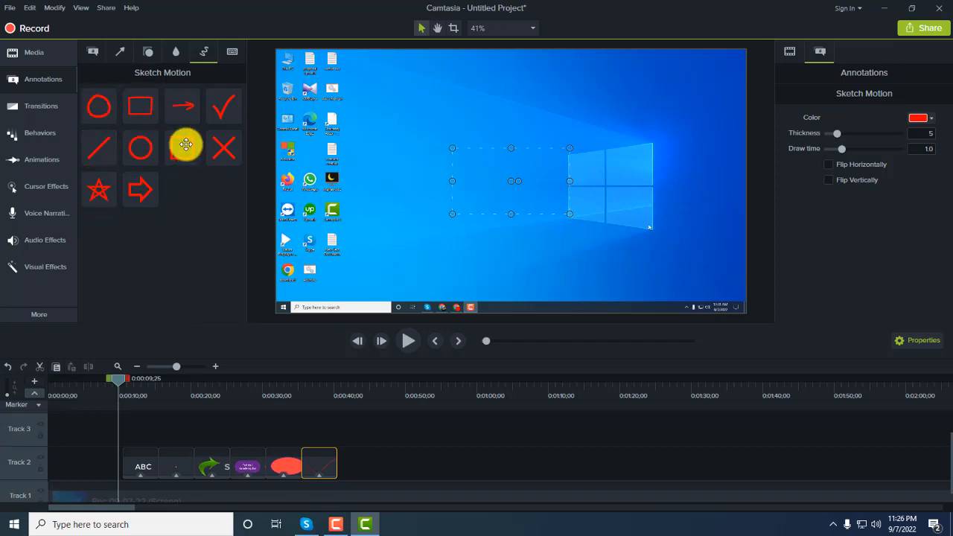
Add the first Ctrl+A keystroke callout to Track 2 directly after the check mark and place the playhead on it at about 42 seconds.
click(230, 52)
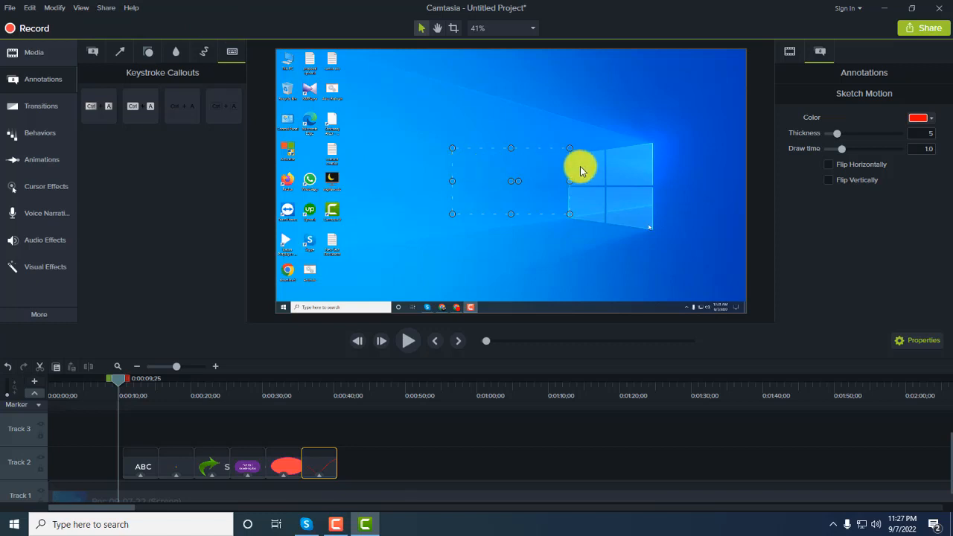
click(95, 106)
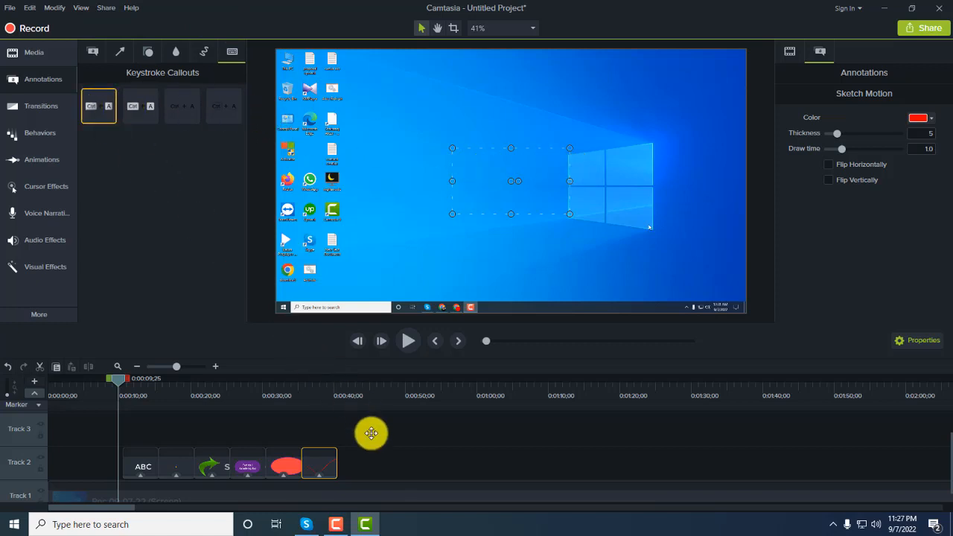
drag(371, 433, 346, 470)
drag(113, 382, 349, 379)
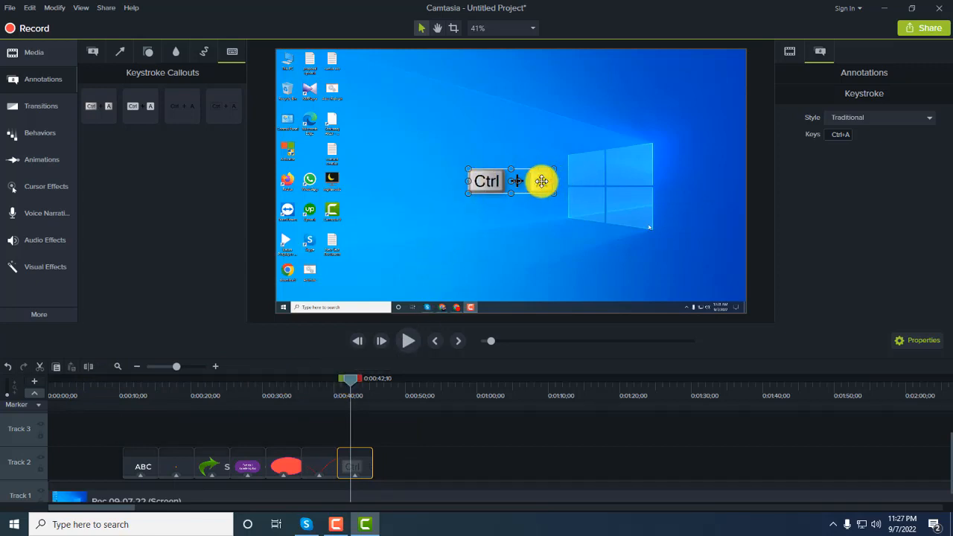
Try V and Backspace as the keys of the keystroke callout and set them to Ctrl+Z.
click(848, 135)
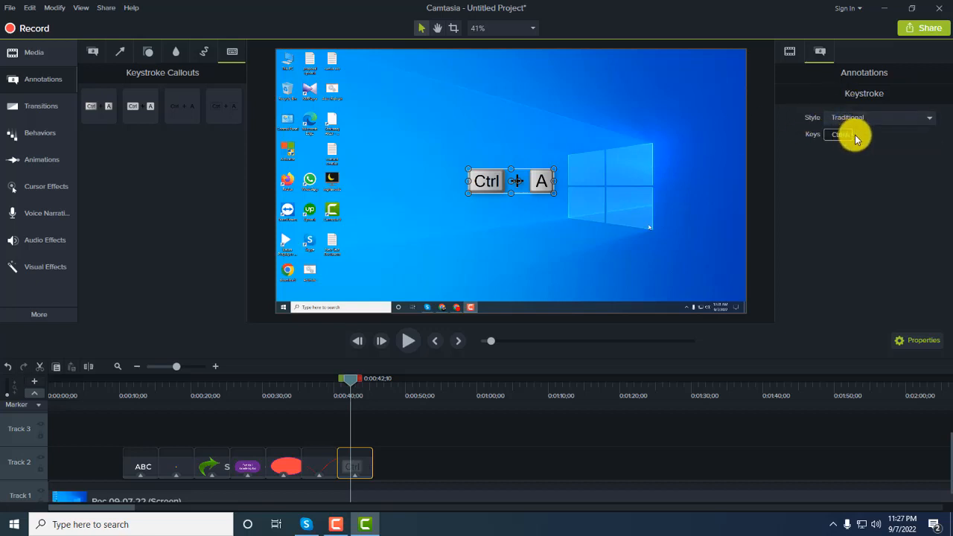
key(BackSpace)
key(v)
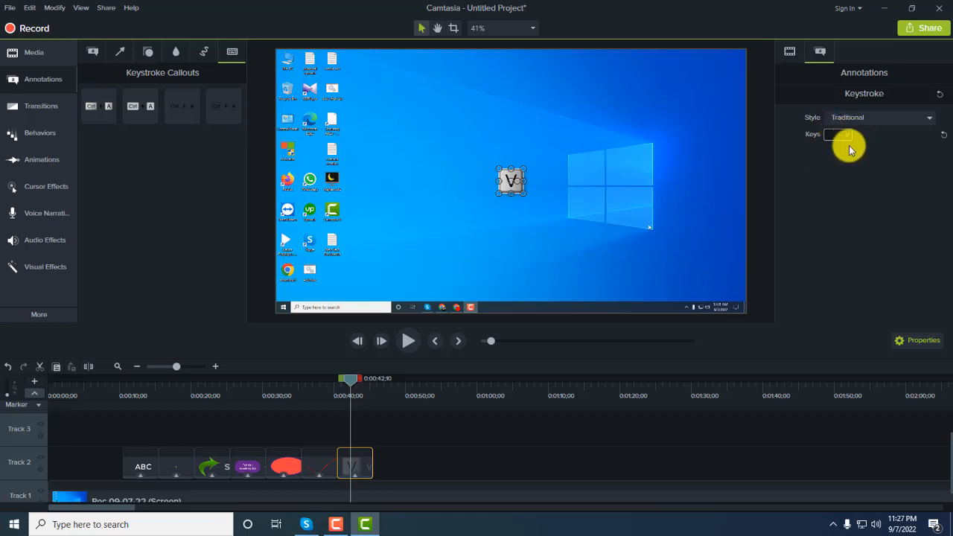
key(BackSpace)
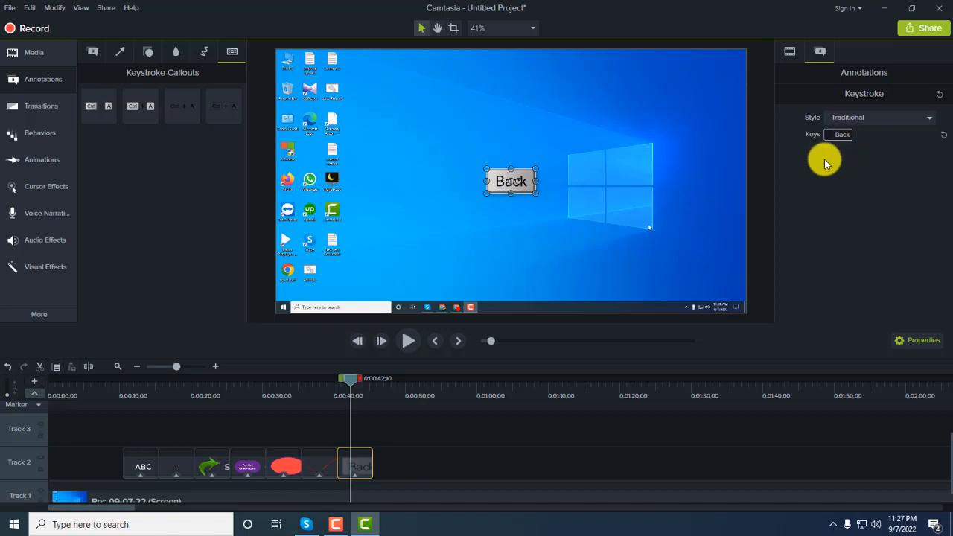
key(ctrl+z)
click(581, 212)
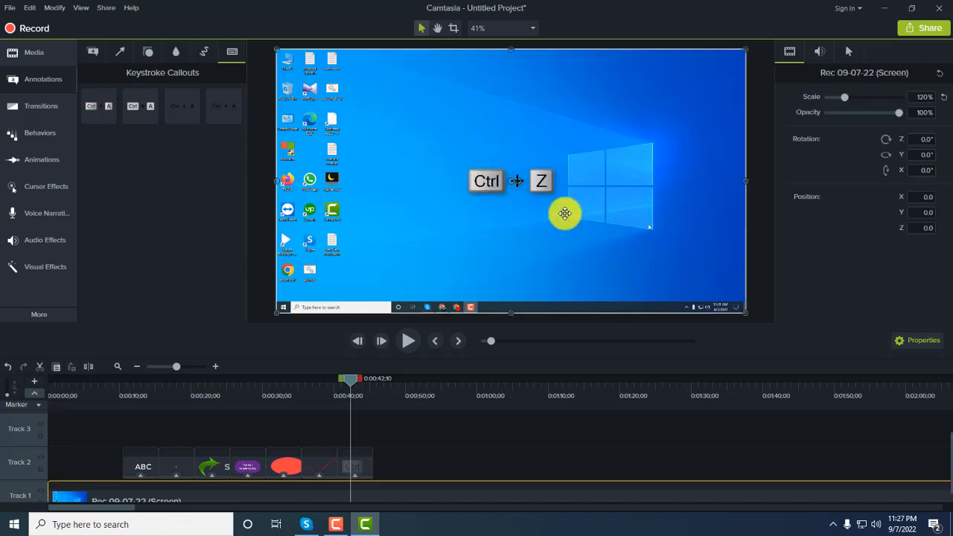
click(539, 187)
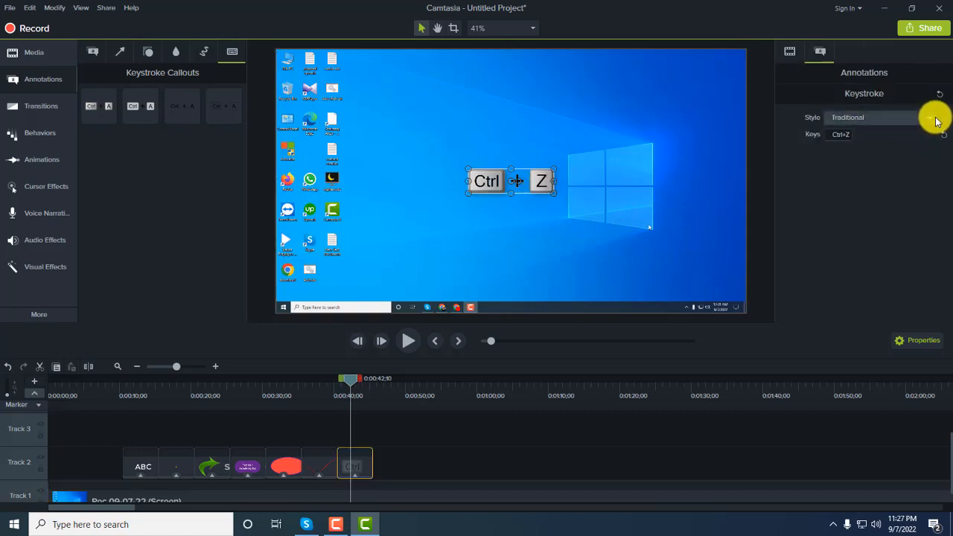
click(851, 136)
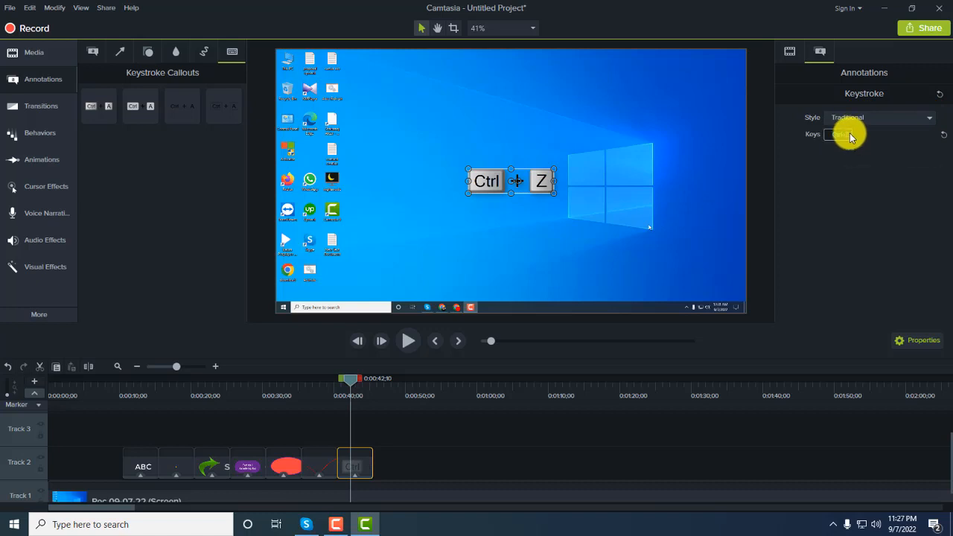
key(ctrl+z)
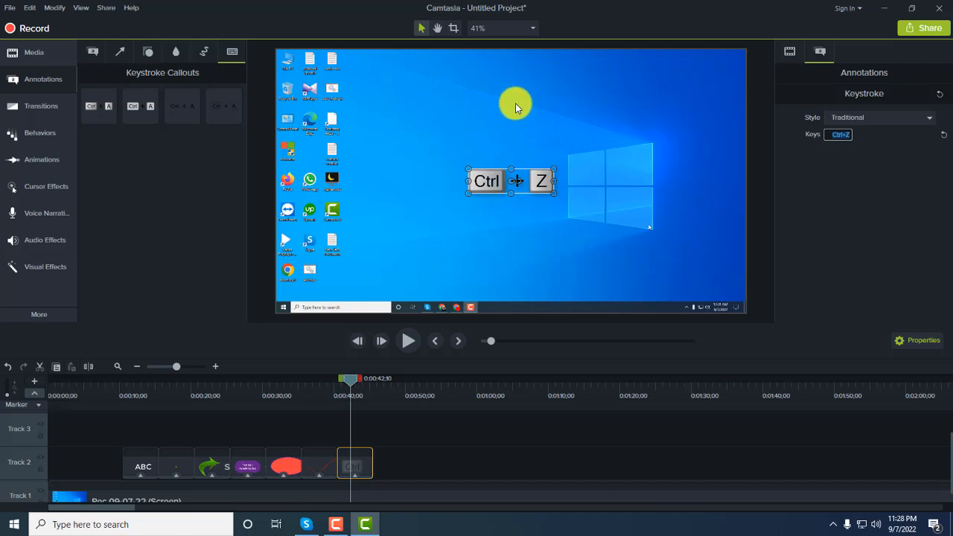
click(427, 158)
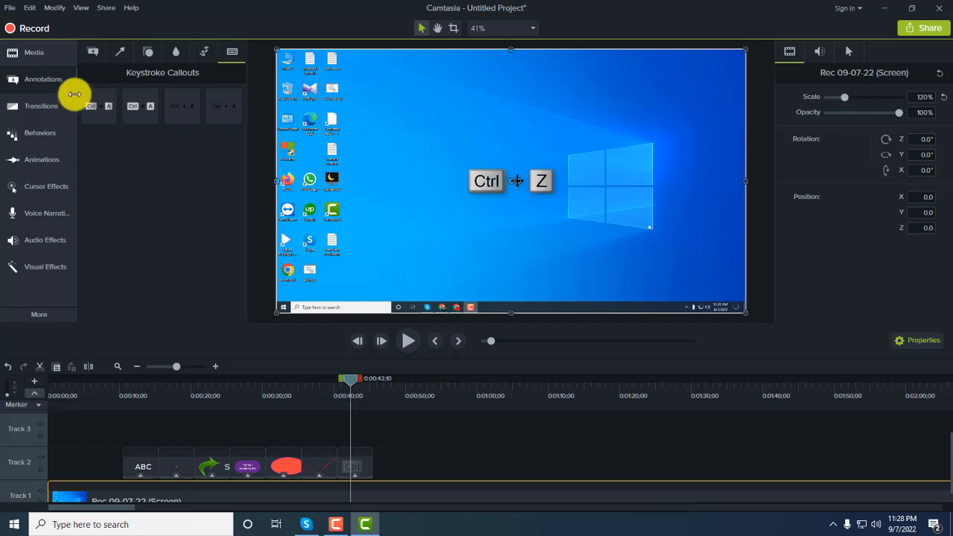
Examine the available transitions, filtering them by the Wipes type and by all types.
click(52, 107)
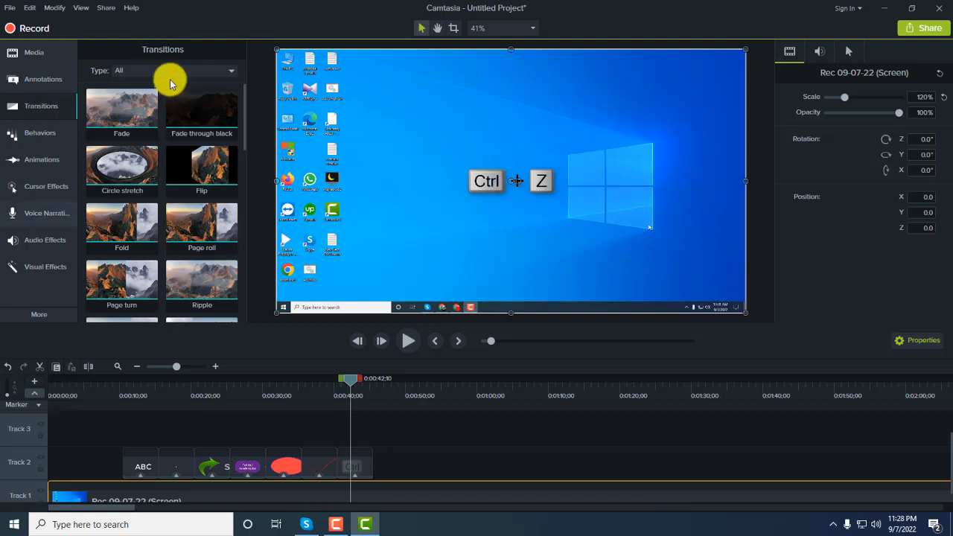
click(123, 119)
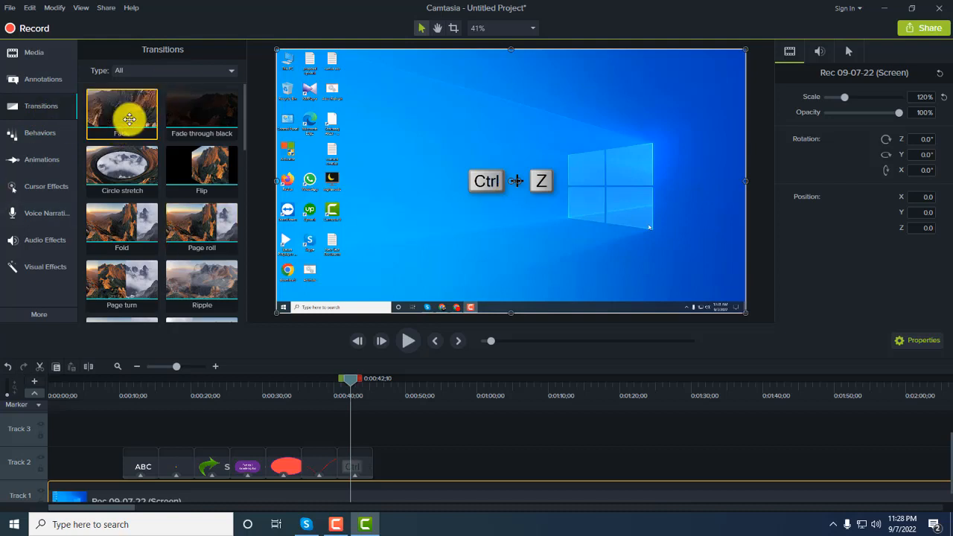
click(235, 72)
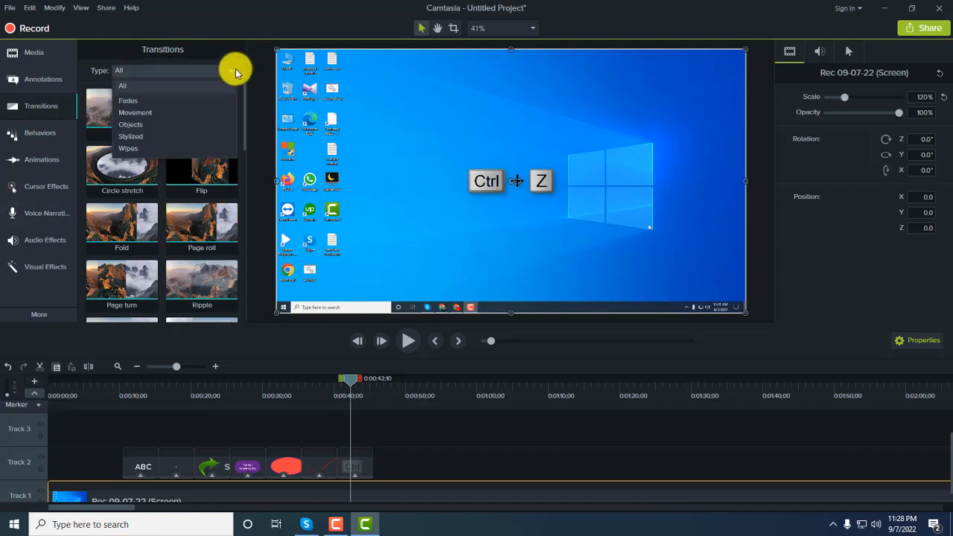
click(132, 147)
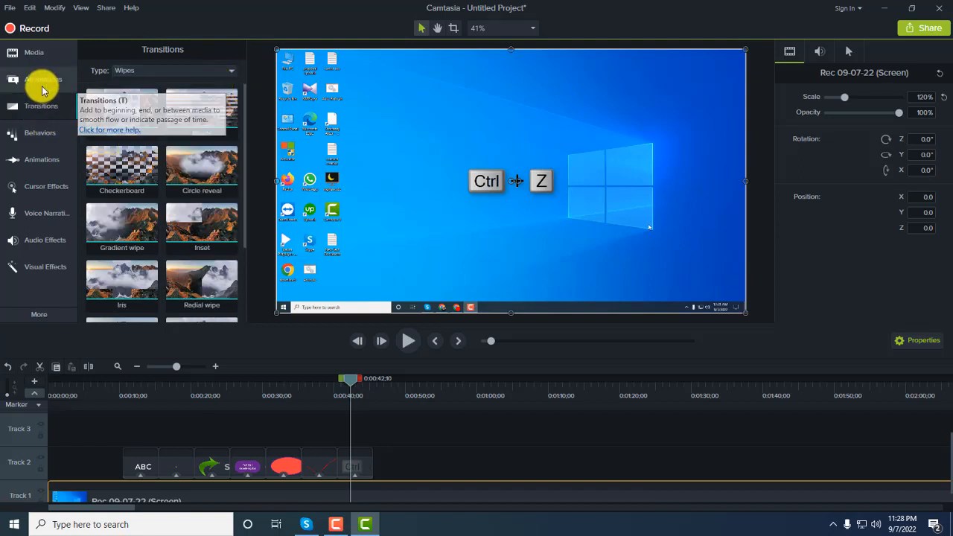
click(38, 112)
click(38, 111)
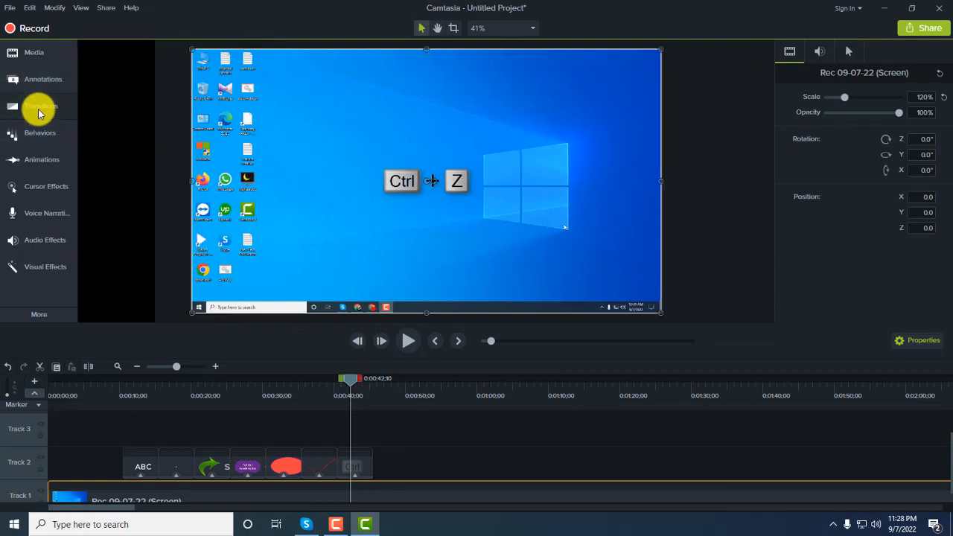
click(228, 69)
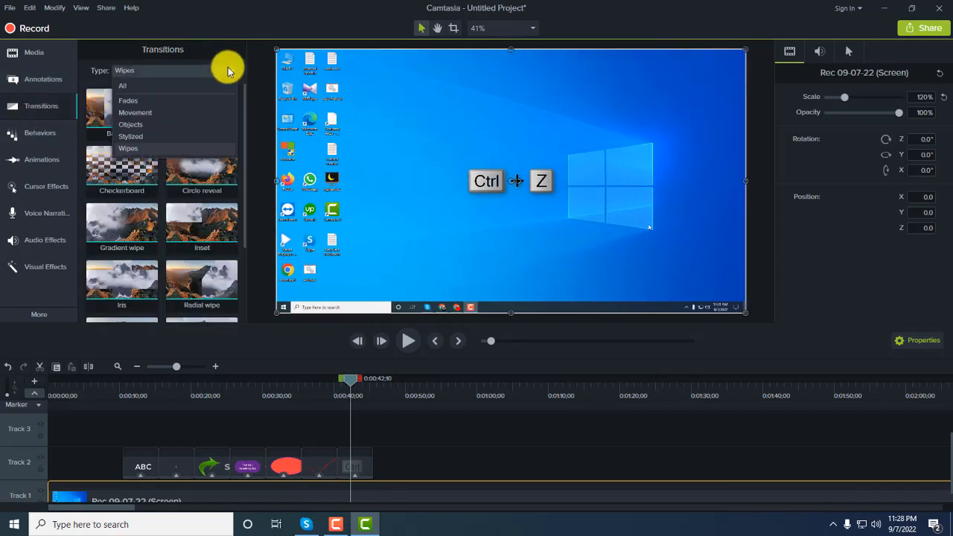
click(165, 87)
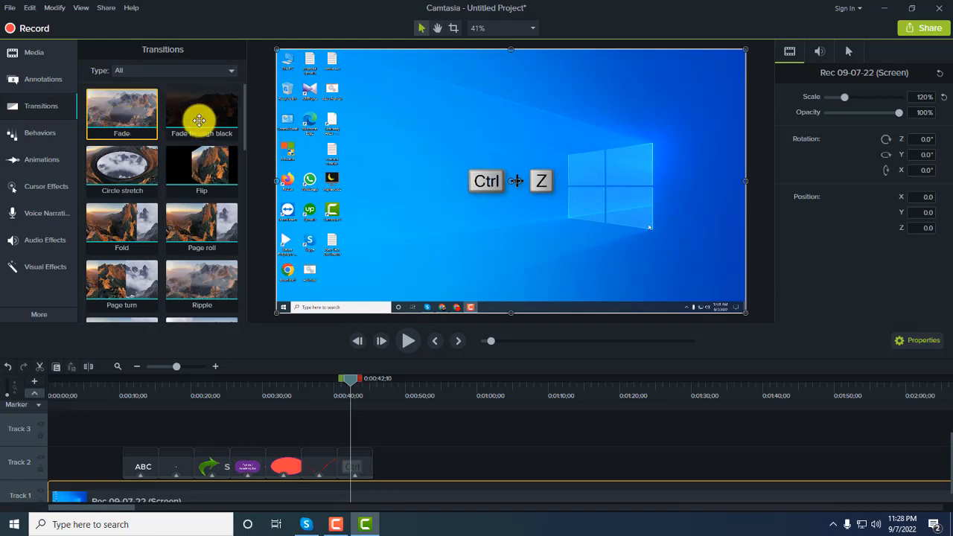
drag(231, 146, 422, 215)
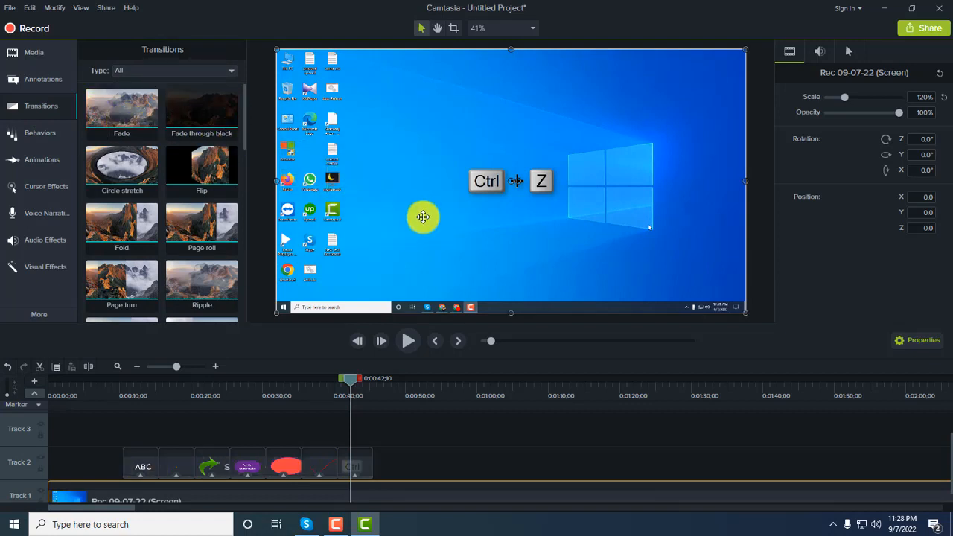
click(351, 465)
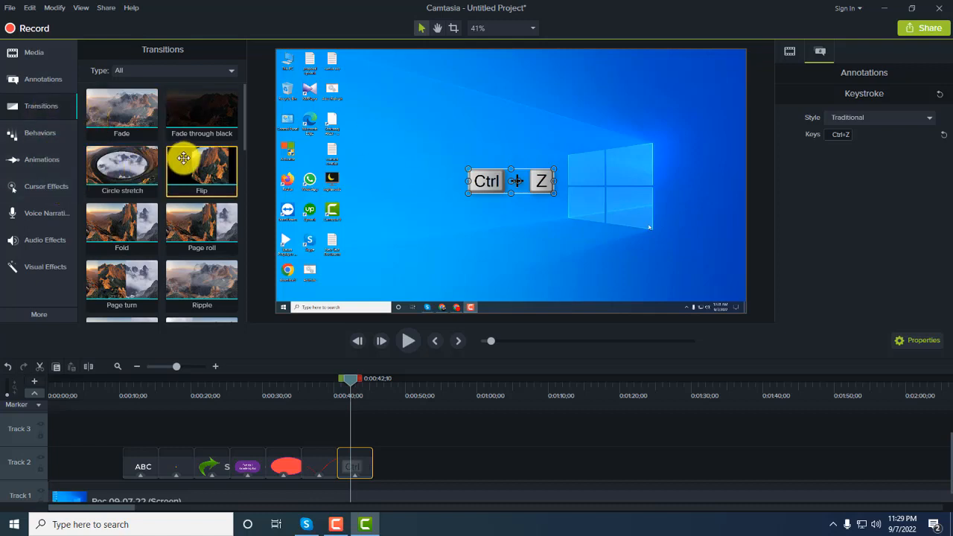
click(56, 79)
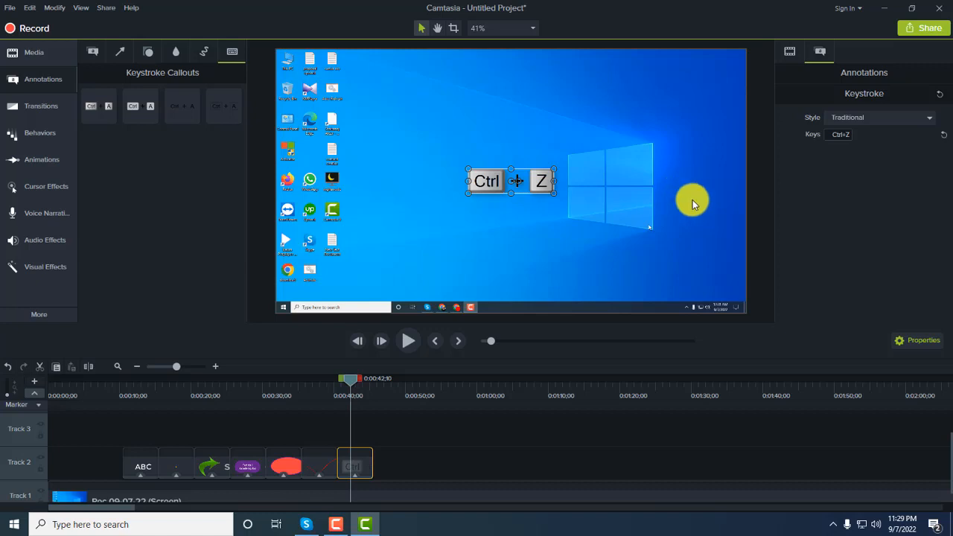
click(347, 527)
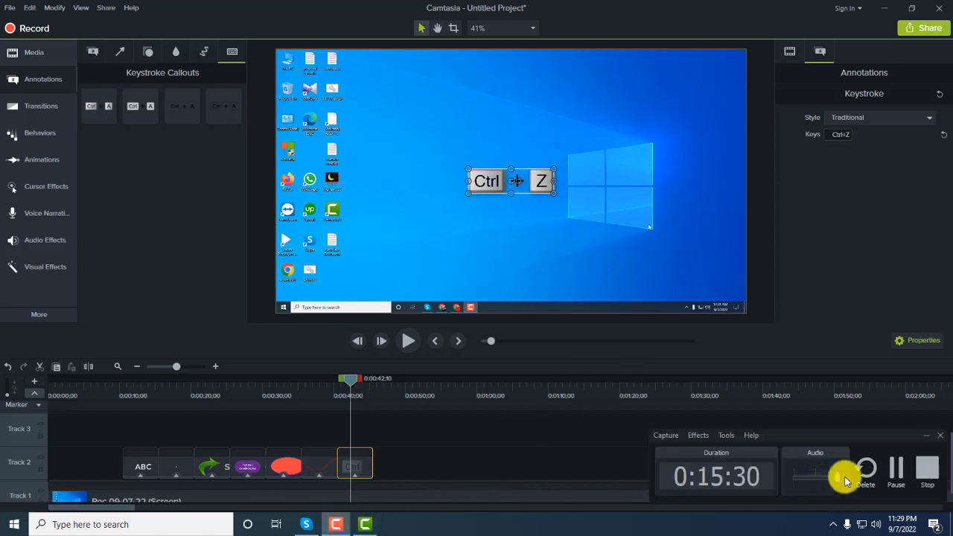